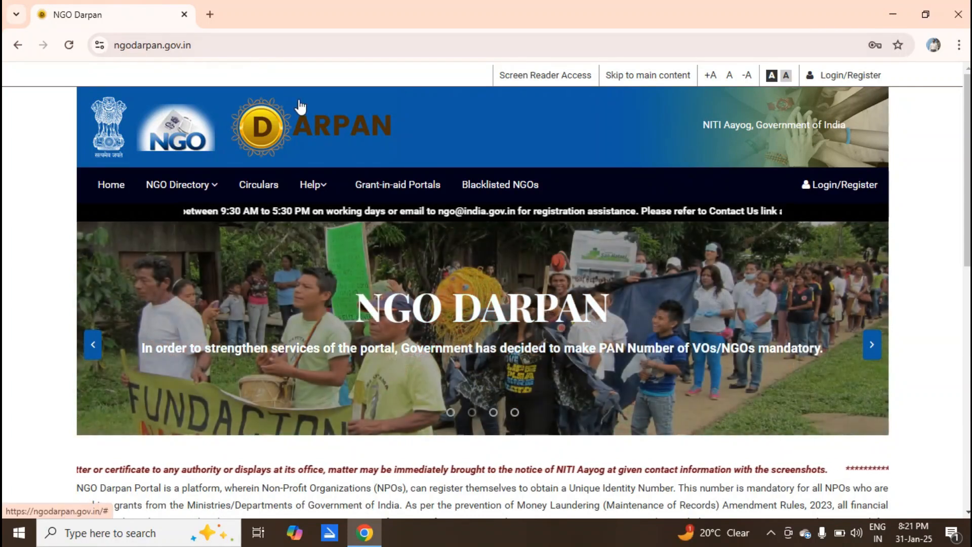
Open the User Authentication sign-in dialog from Login/Register on the NGO Darpan home page.
left_click(847, 185)
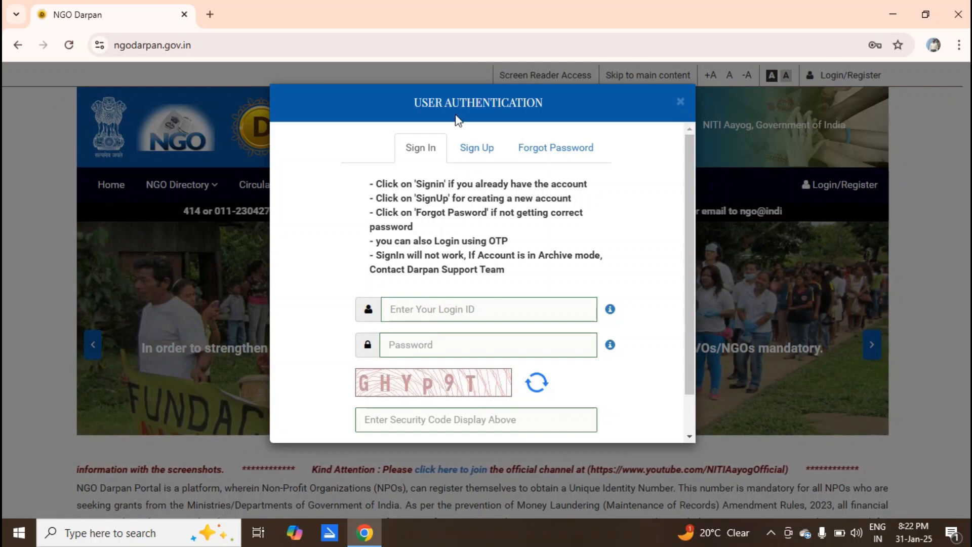
Switch to Sign Up and read the new-user Instructions through Step 1 to Step 2.
left_click(473, 147)
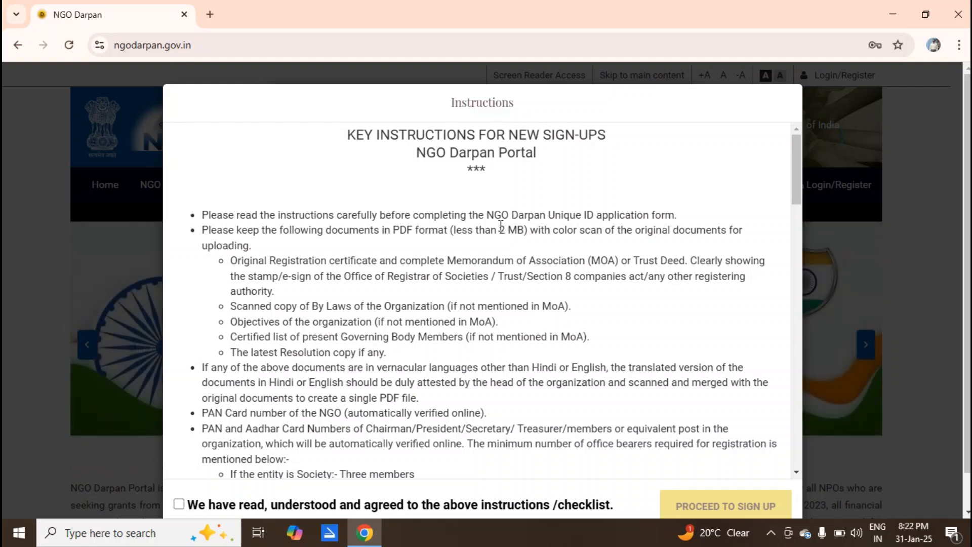
left_click_drag(794, 174, 795, 310)
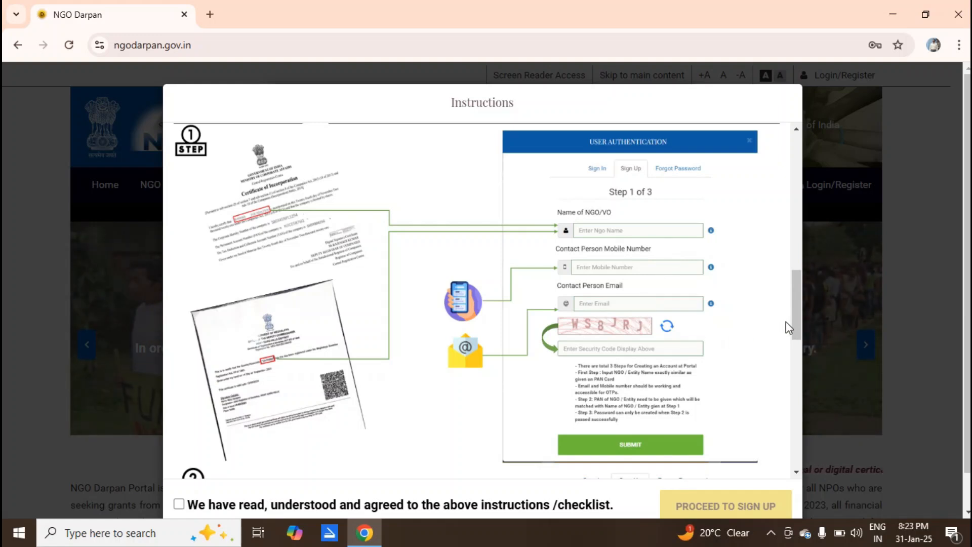
left_click_drag(794, 324, 804, 391)
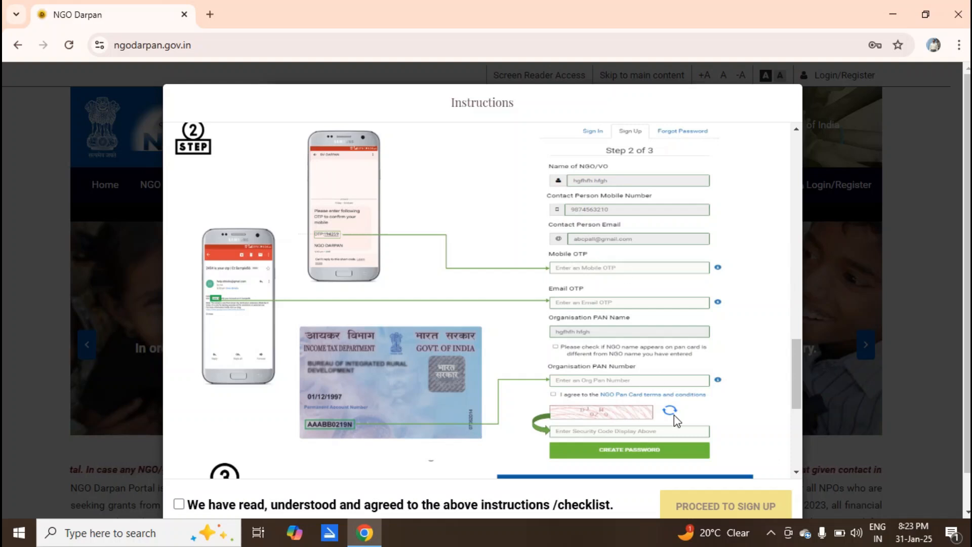
left_click(795, 383)
Agree to the sign-up instructions and proceed to the Step 1 of 3 NGO name, mobile and email form.
left_click_drag(795, 381, 799, 458)
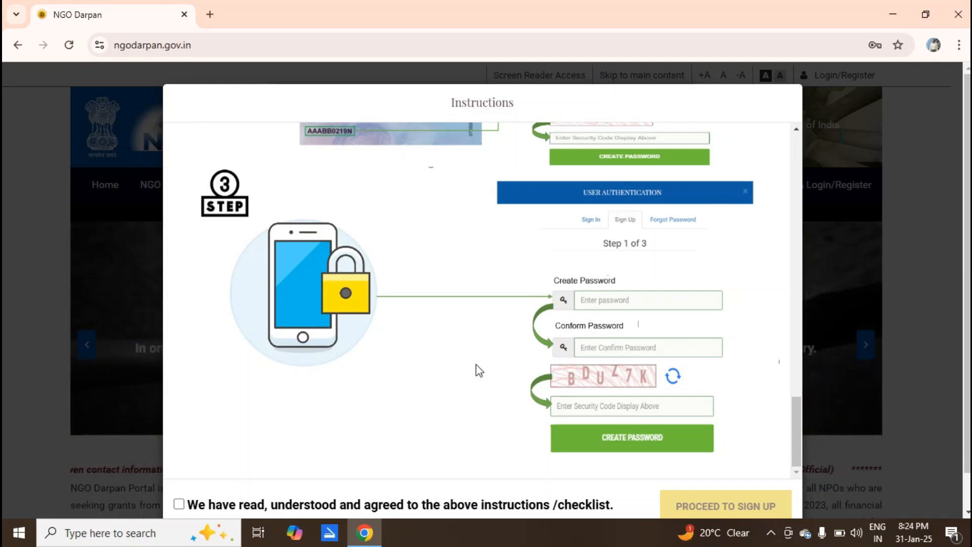
left_click(187, 502)
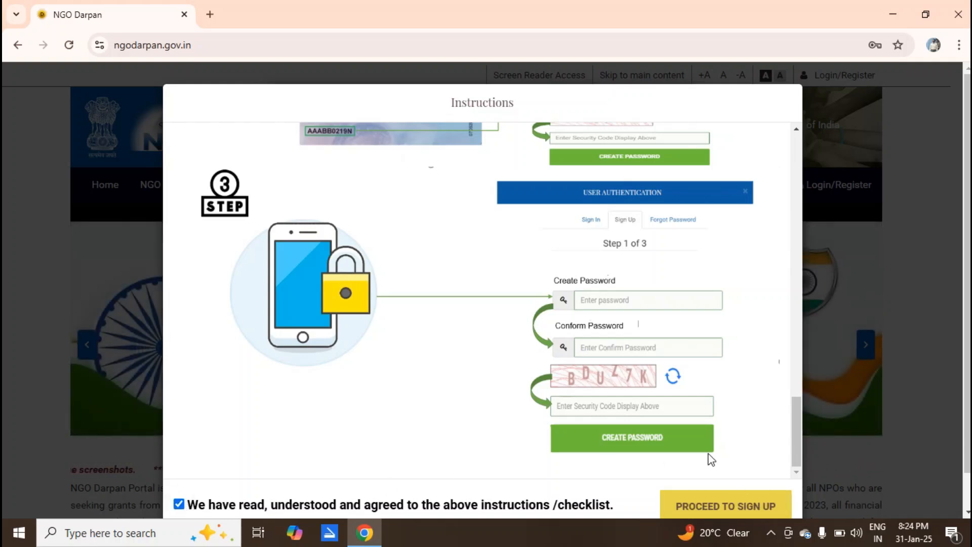
left_click(742, 513)
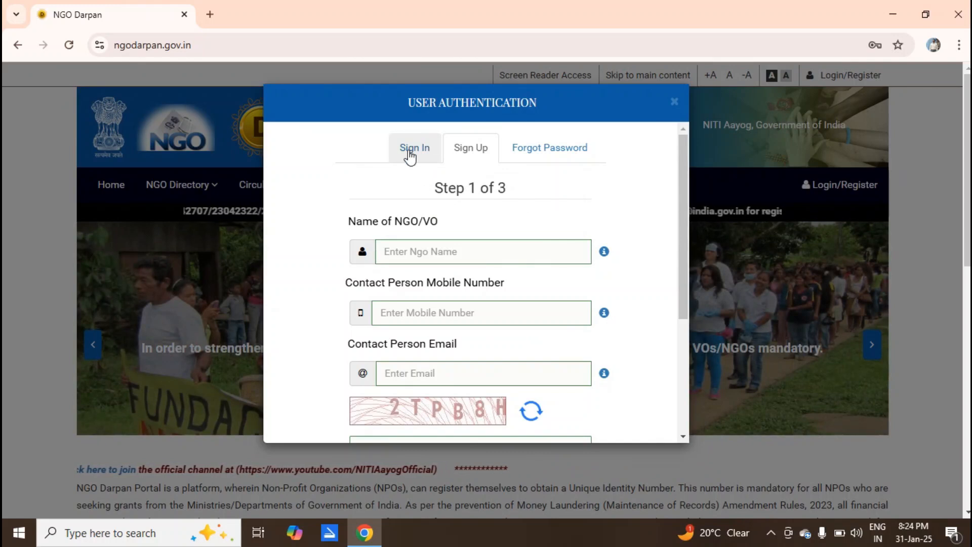
Switch to Sign In, agree to its instructions and proceed to the empty login form.
left_click(409, 150)
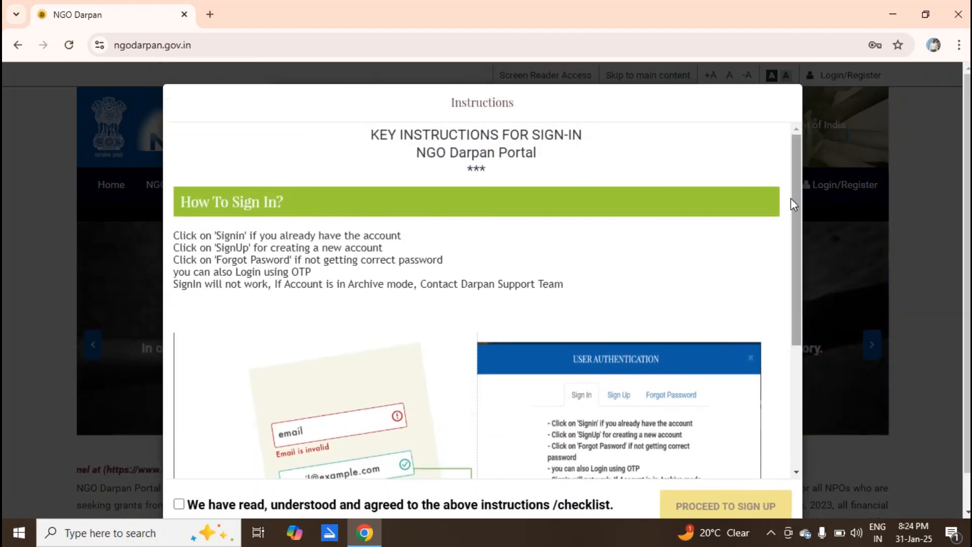
left_click_drag(799, 228, 788, 444)
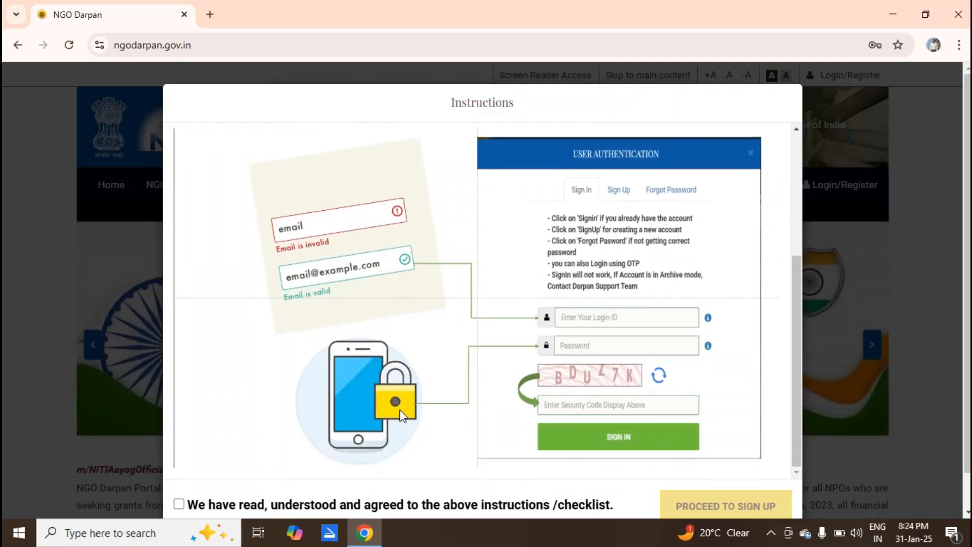
left_click(179, 503)
left_click(744, 506)
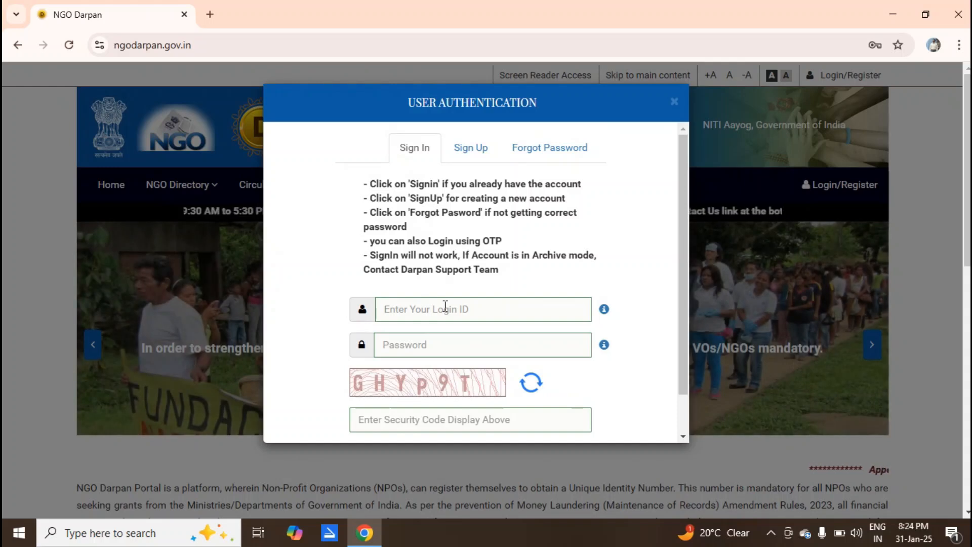
Sign in with the saved Chrome login and the security code, reaching the 5% Registration Progress page.
left_click(445, 308)
left_click(503, 345)
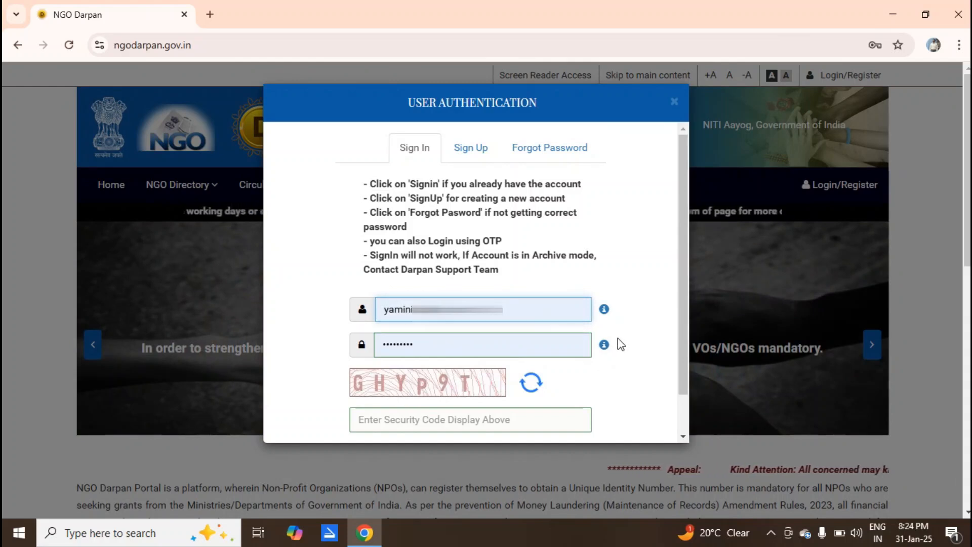
left_click(491, 419)
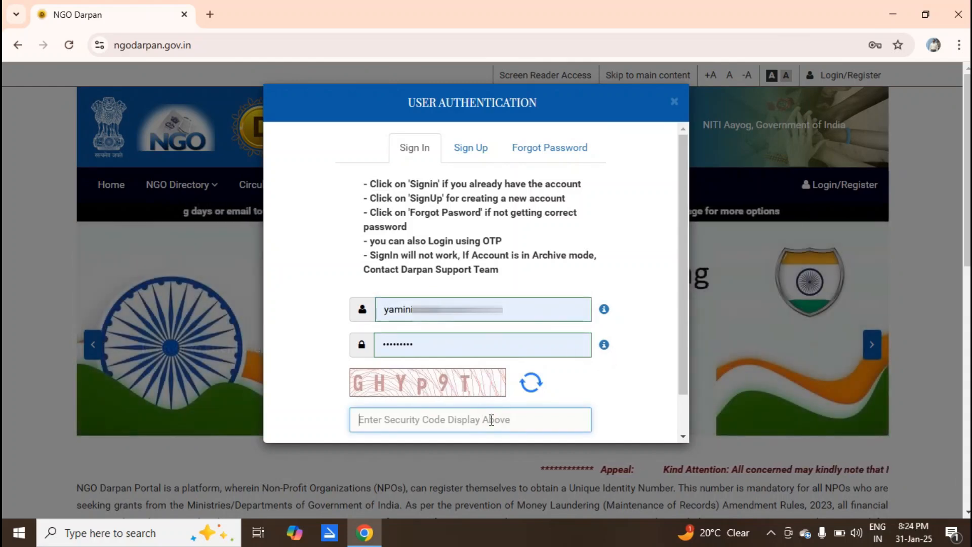
type("GHYP9T")
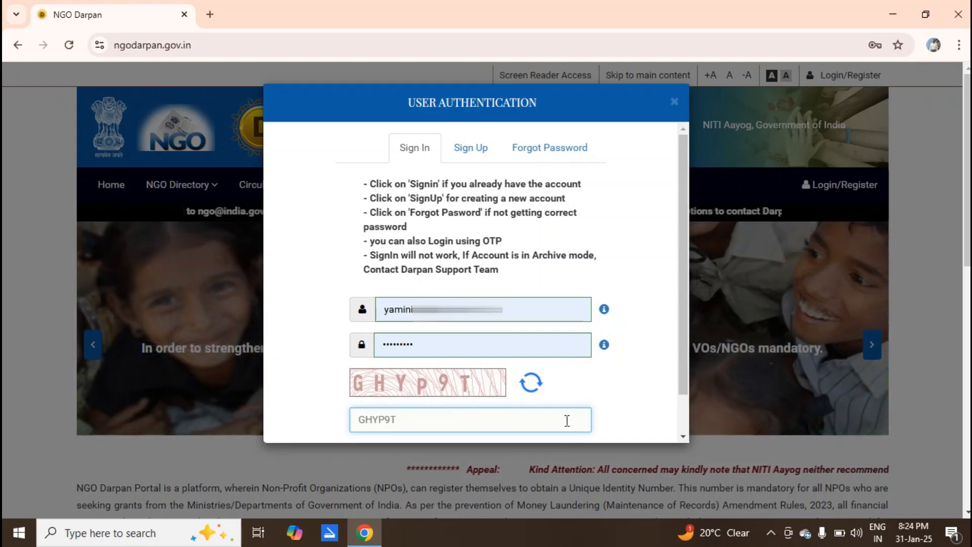
left_click(683, 390)
left_click_drag(687, 416, 693, 439)
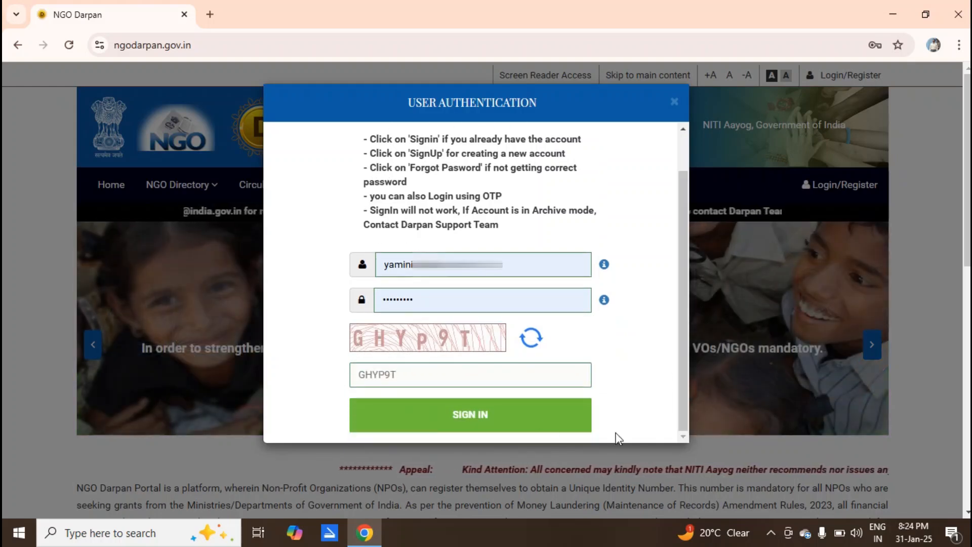
left_click(477, 416)
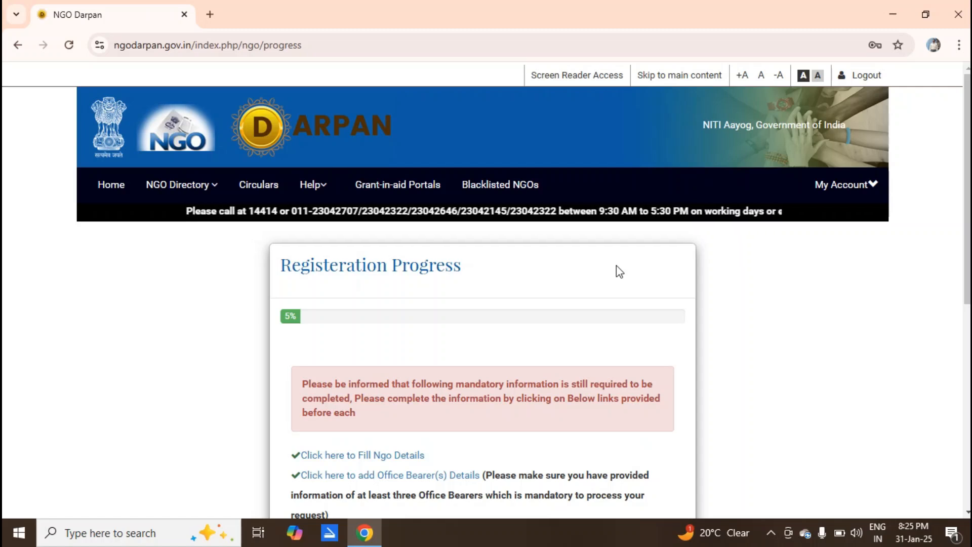
Scroll down the progress page and open the NGO profile update form.
scroll(414, 283, "down", 8)
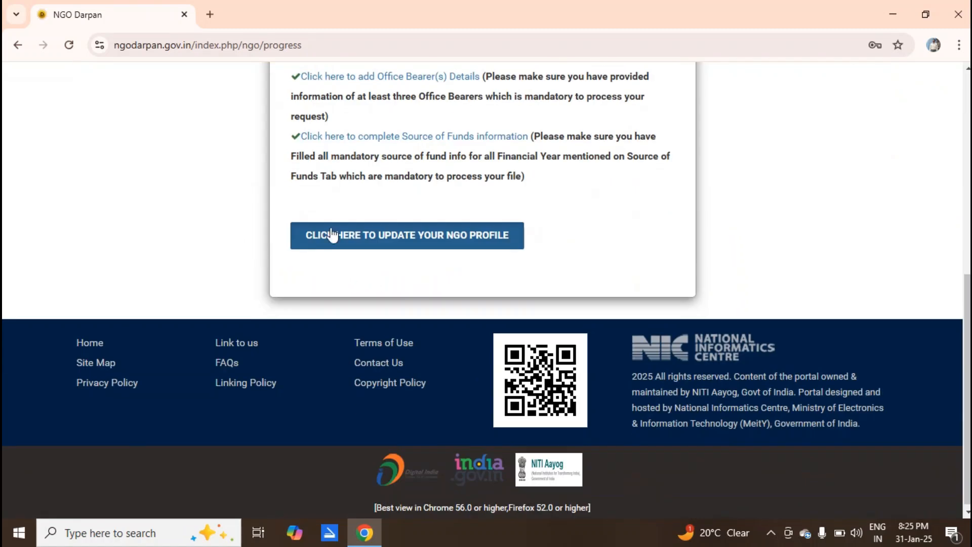
left_click(373, 238)
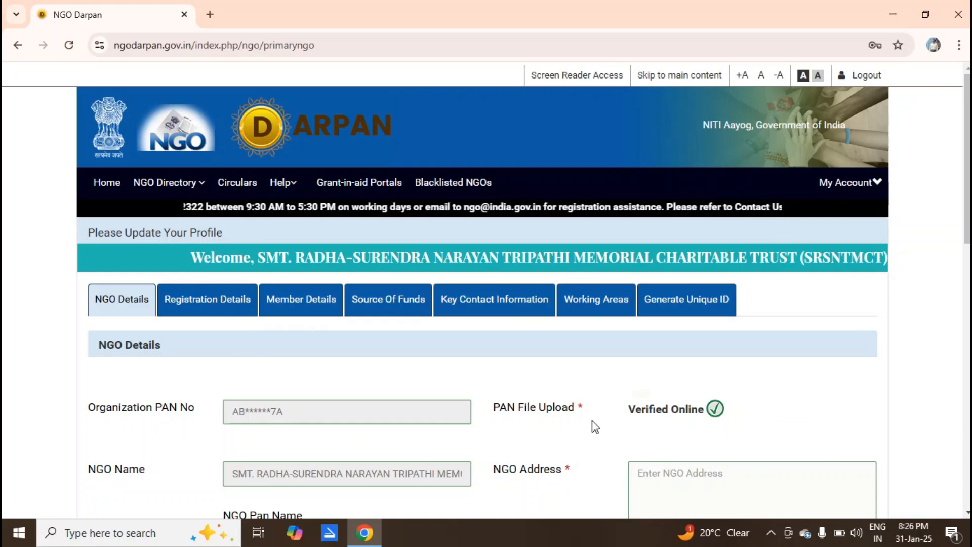
Fill the NGO address: state UTTAR PRADESH, district Varanasi, pincode 221005, city Varanasi.
scroll(592, 423, "down", 6)
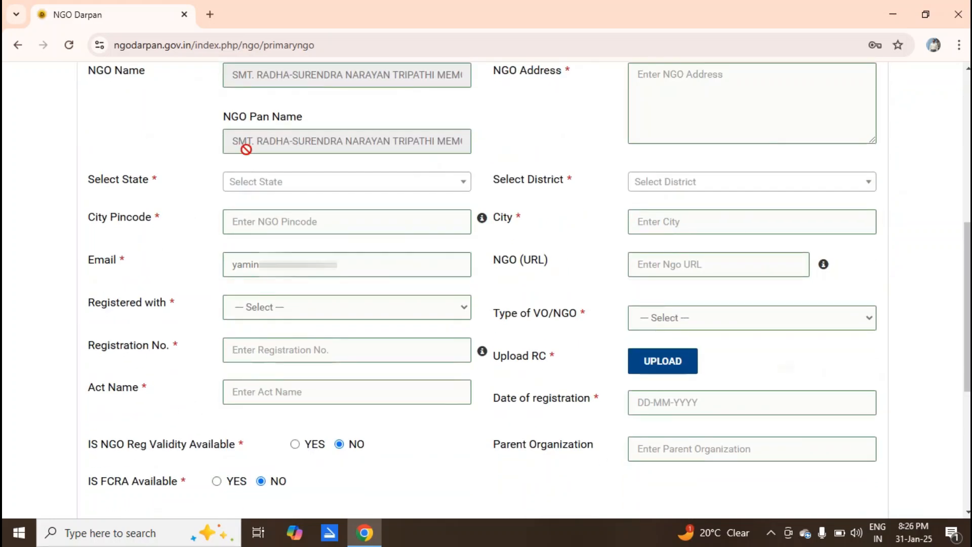
left_click(257, 187)
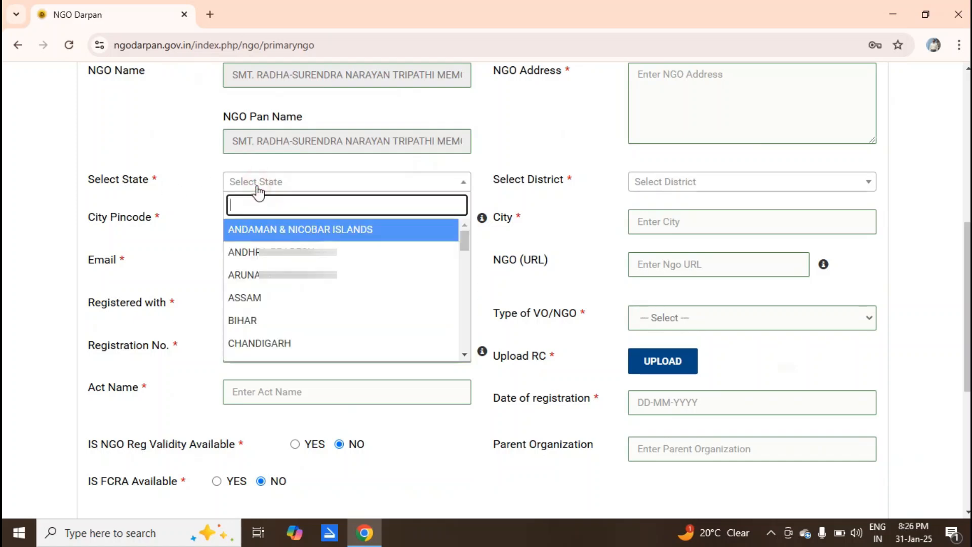
type("utt")
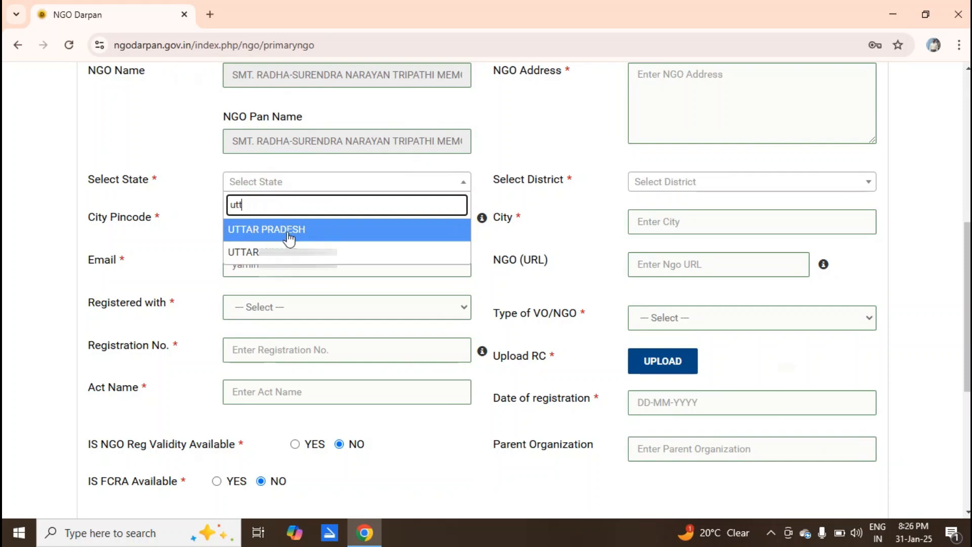
left_click(287, 235)
left_click(731, 186)
type("var")
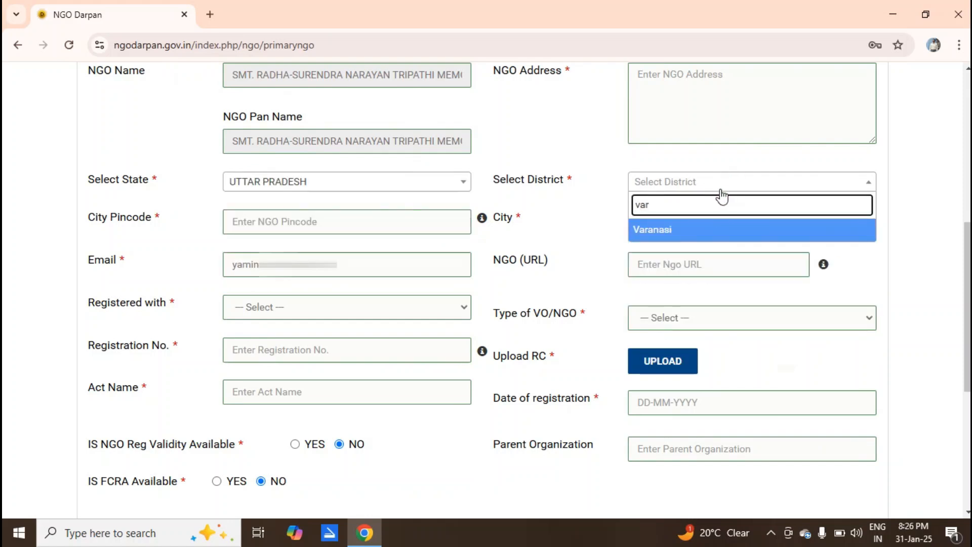
left_click(658, 233)
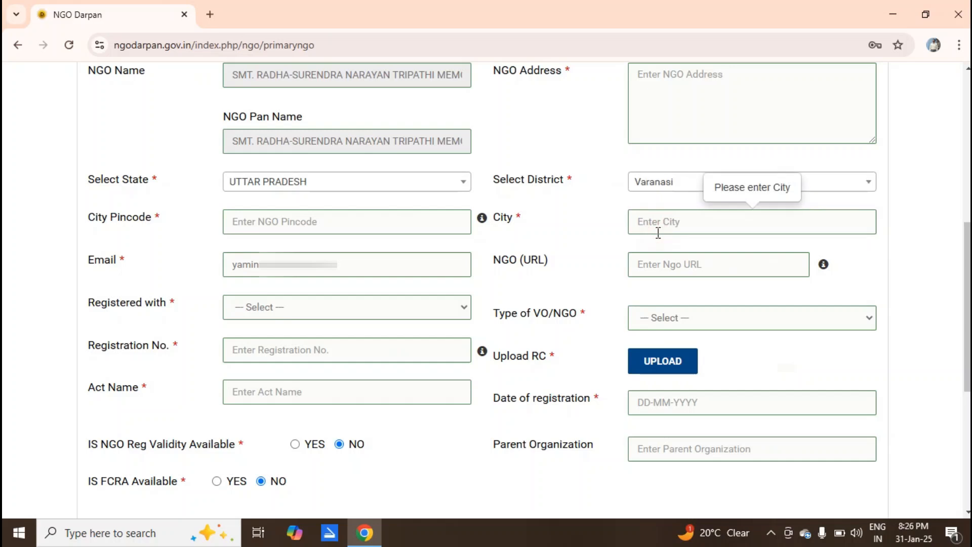
left_click(291, 225)
type("22100")
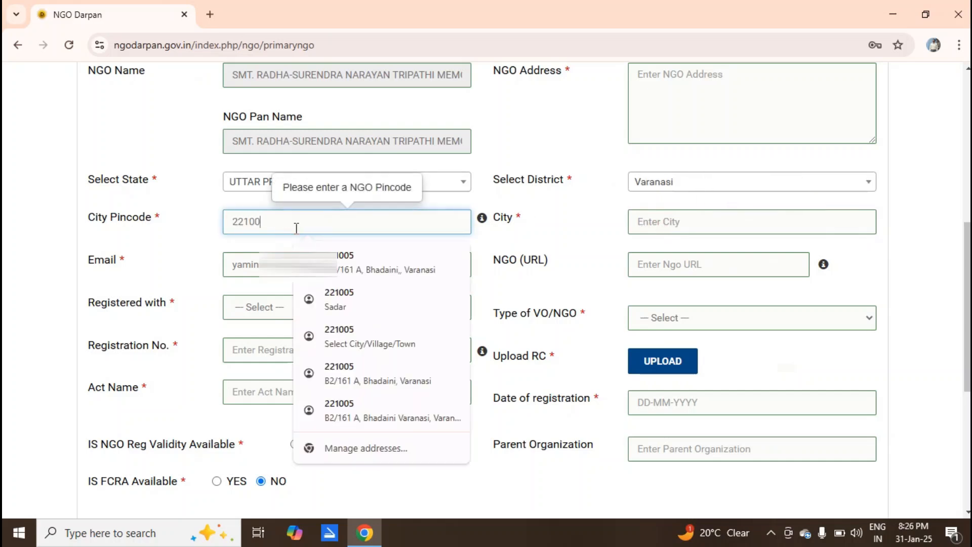
type("5")
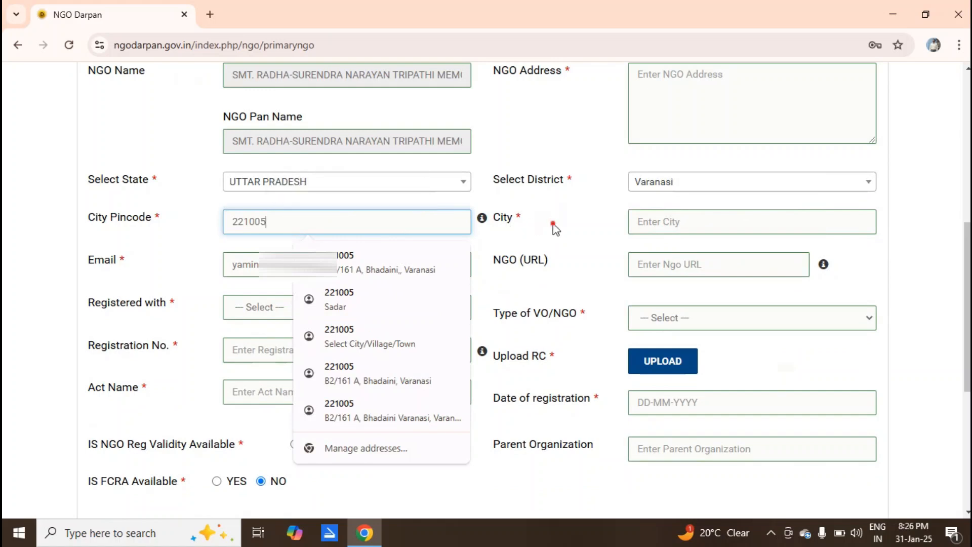
key("Tab")
left_click(695, 218)
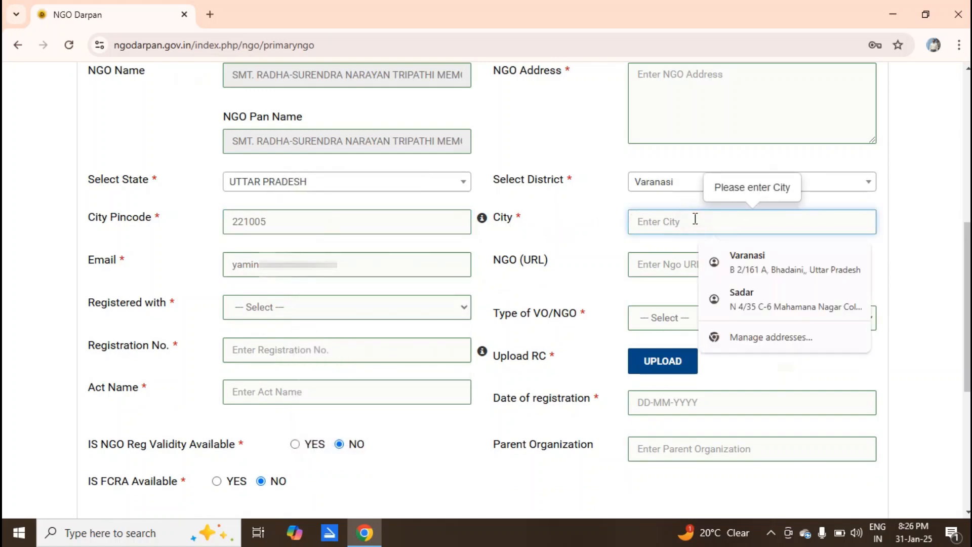
type("Varanasi")
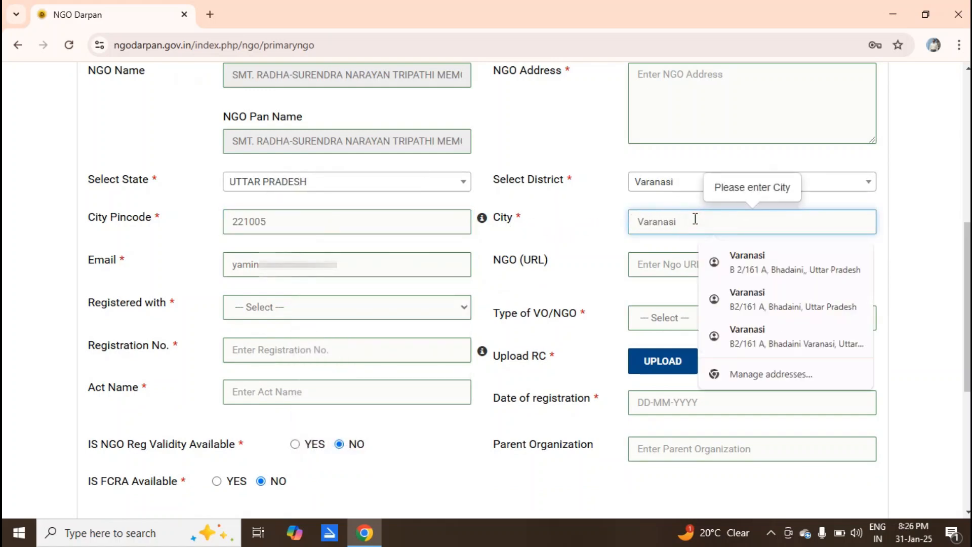
key("Tab")
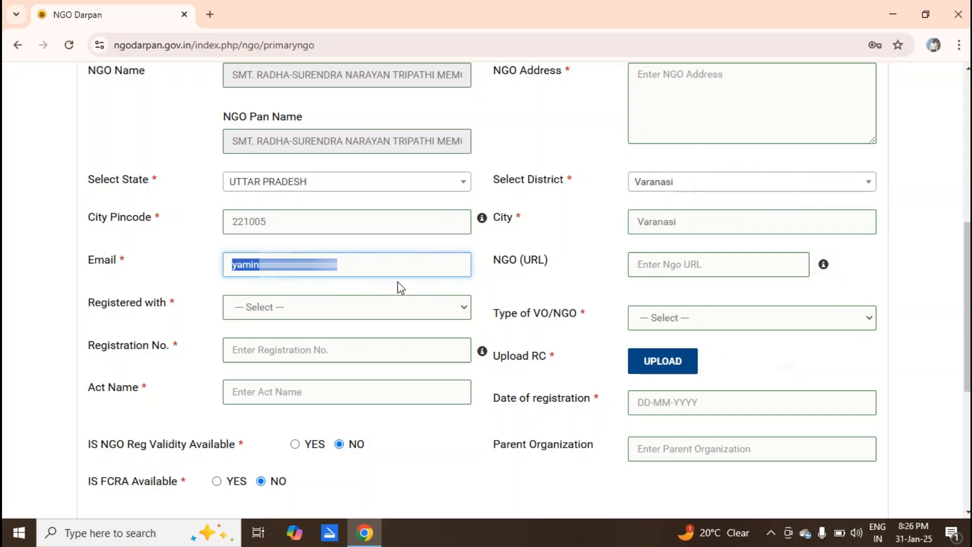
Set Registered with to Sub-Registrar and Type of VO/NGO to Trust (Non-Government).
left_click(521, 296)
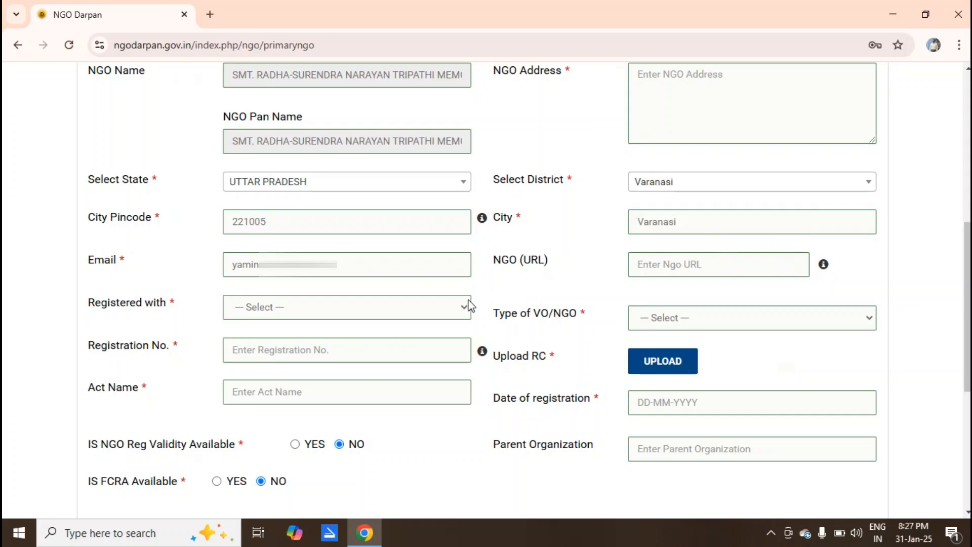
left_click(452, 309)
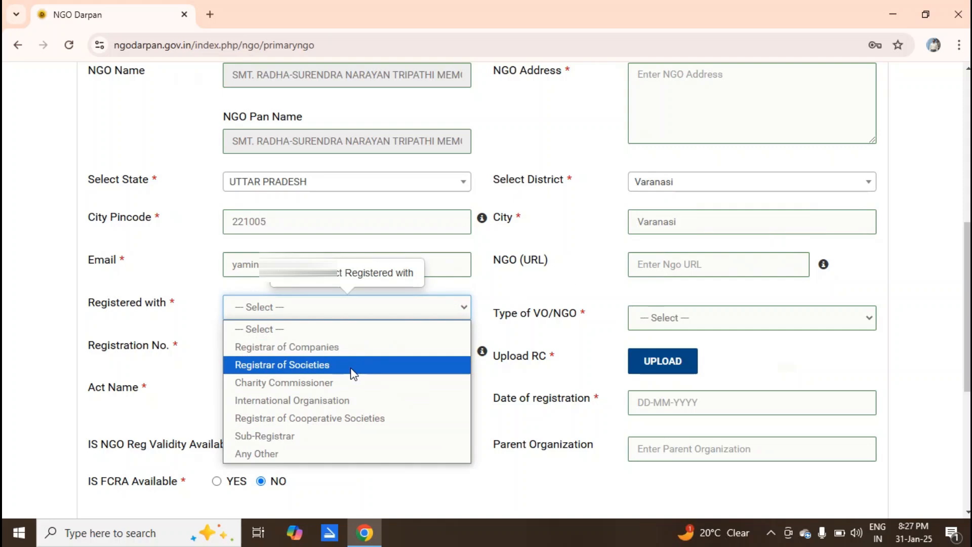
left_click(319, 436)
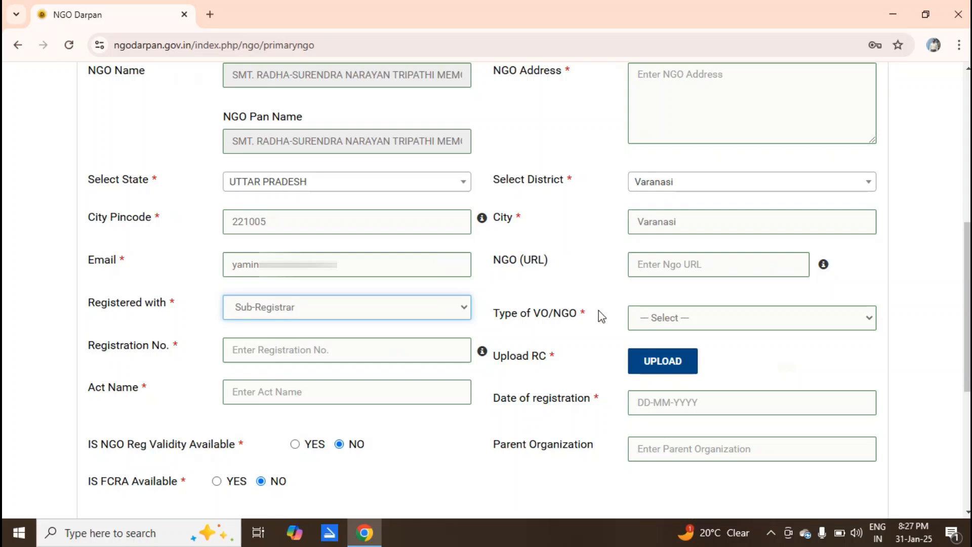
left_click(645, 319)
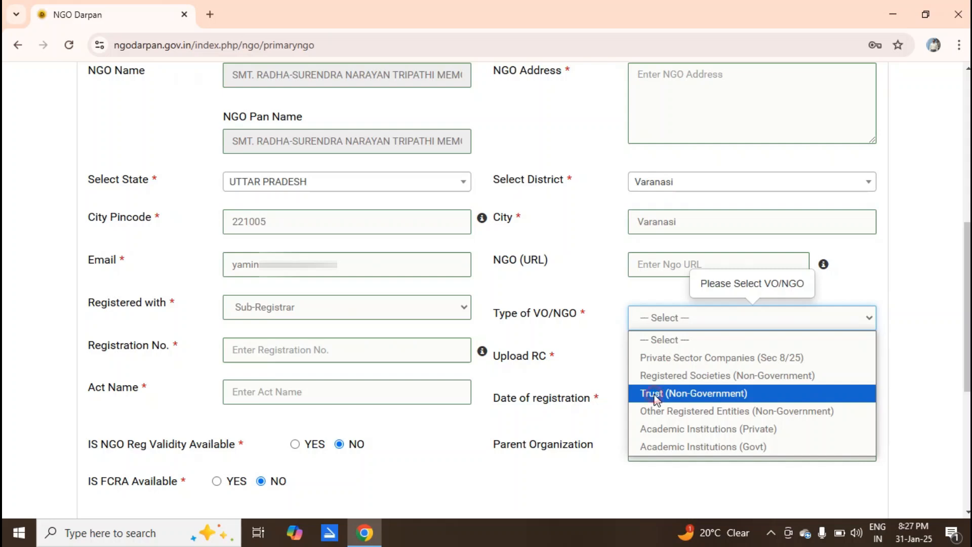
left_click(656, 397)
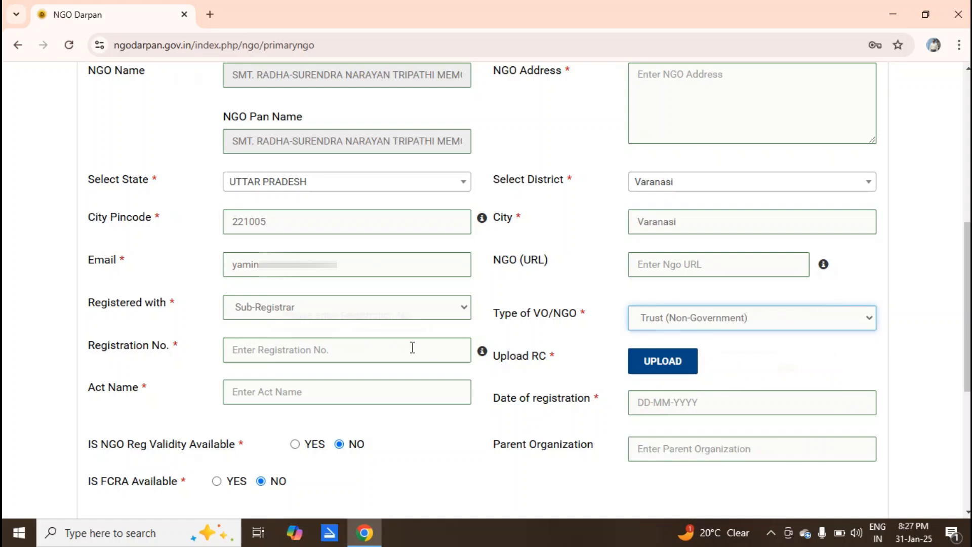
left_click(340, 350)
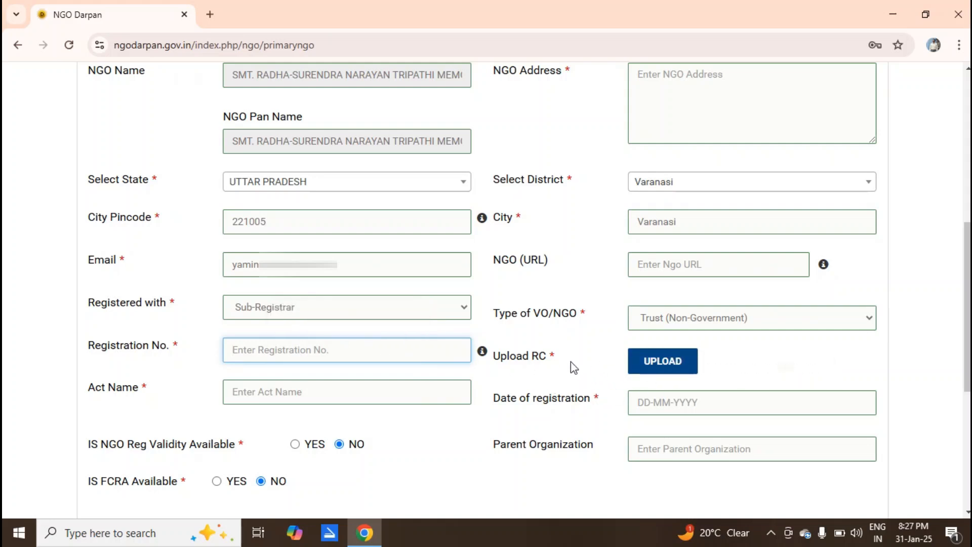
left_click(399, 384)
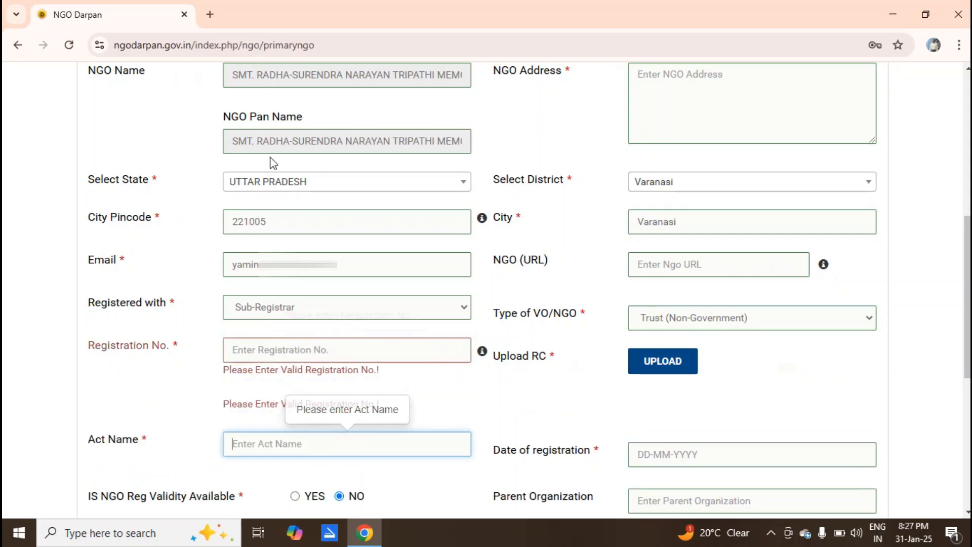
Google 'what is act of trust' and copy the title THE INDIAN TRUSTS ACT, 1882.
left_click(209, 14)
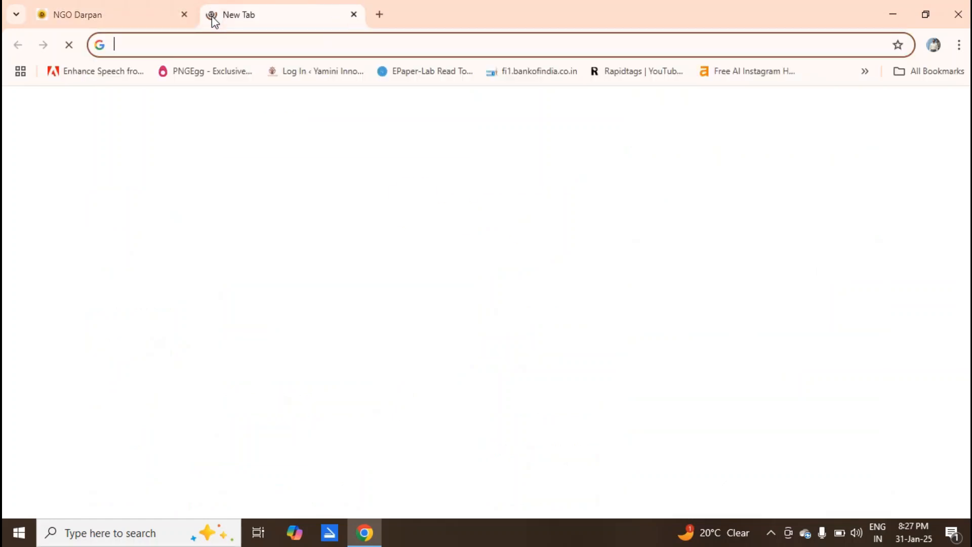
type("google.co.in")
key("Return")
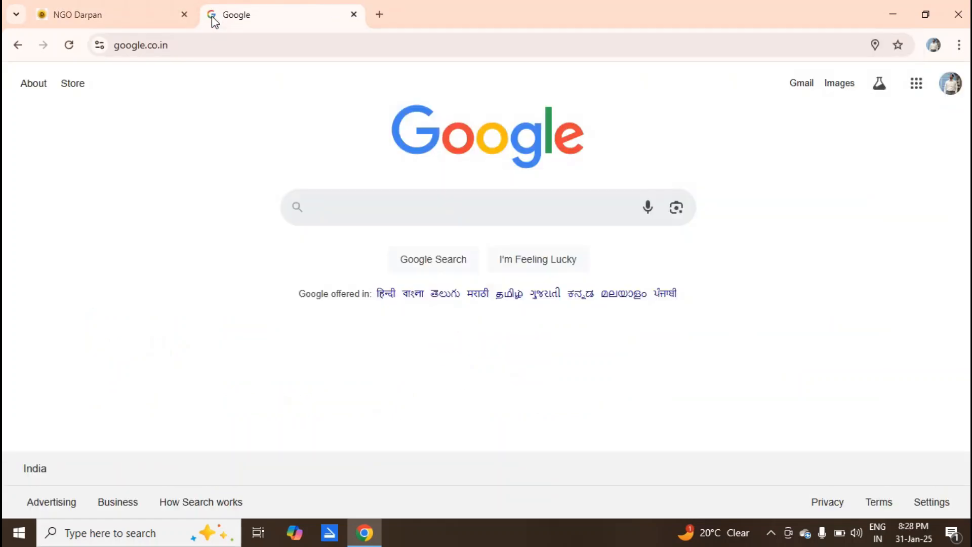
type("T")
key("BackSpace")
type("what is a")
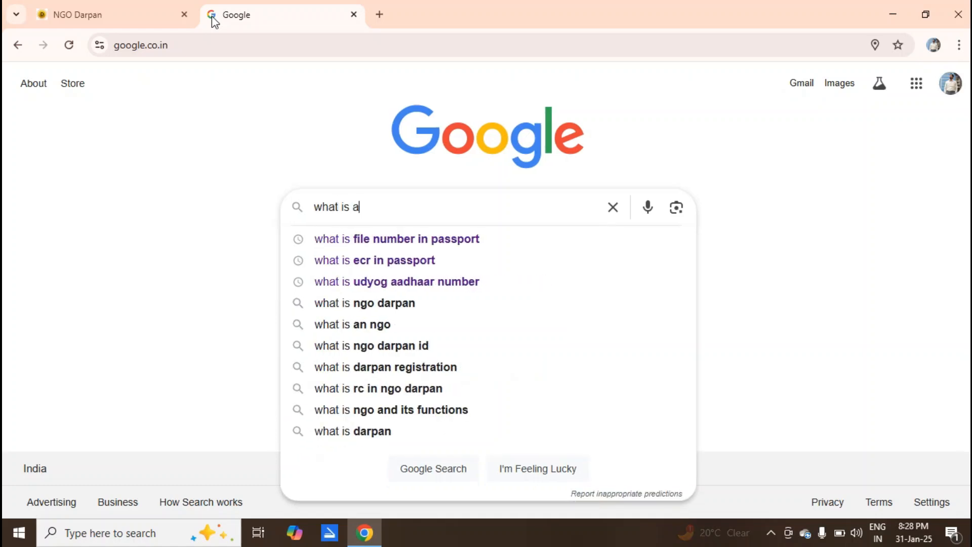
type("ct of trust")
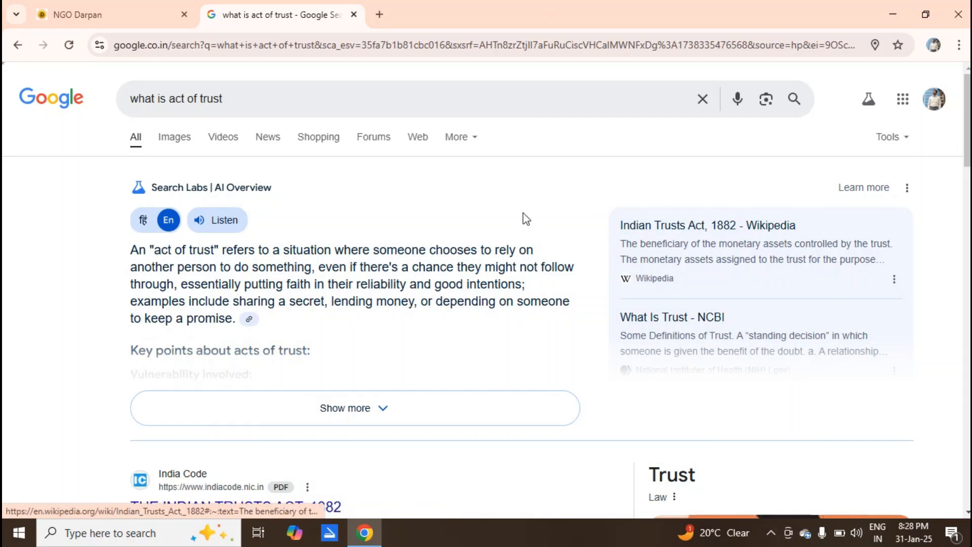
scroll(913, 159, "down", 2)
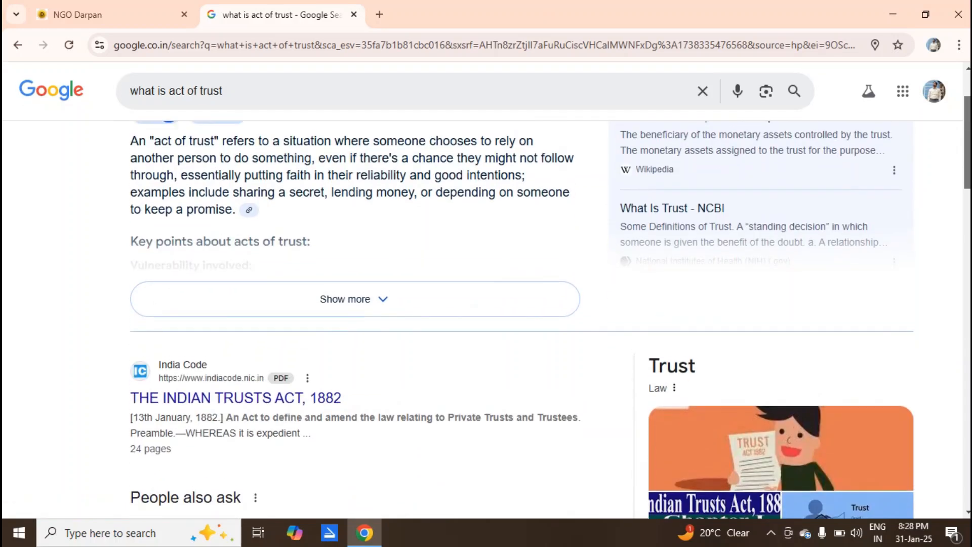
left_click_drag(357, 397, 134, 399)
key("ctrl+c")
left_click(103, 14)
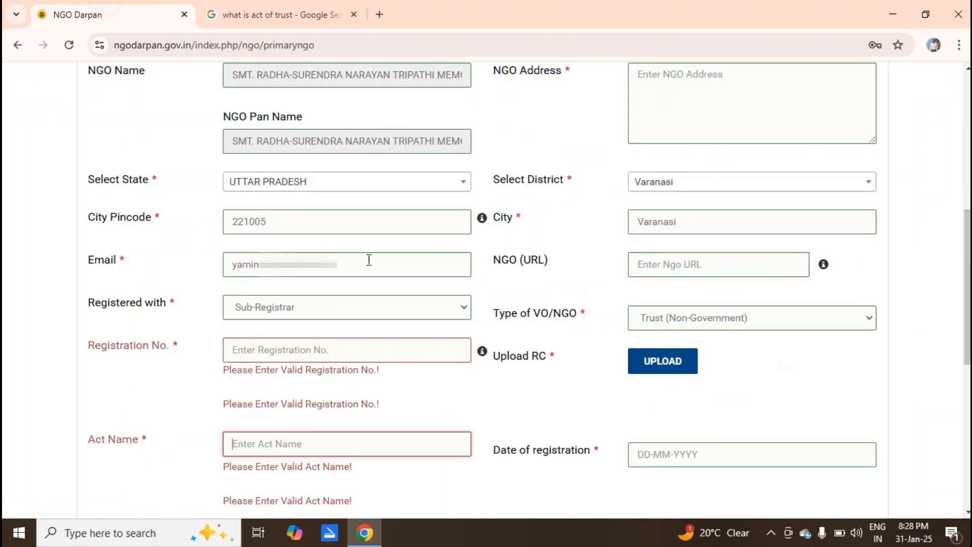
Paste THE INDIAN TRUSTS ACT, 1882 into the Act Name field and scroll down the form.
left_click(288, 354)
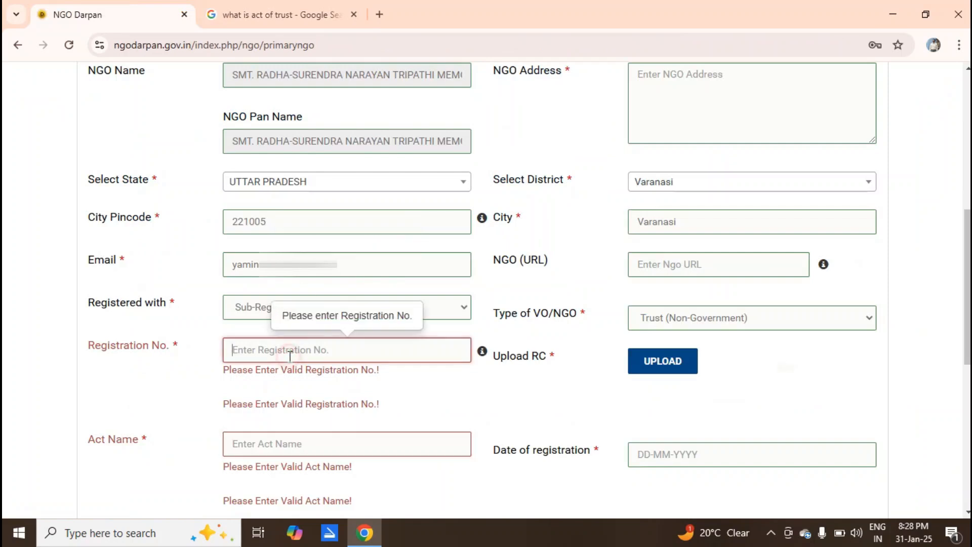
left_click(349, 449)
key("ctrl+v")
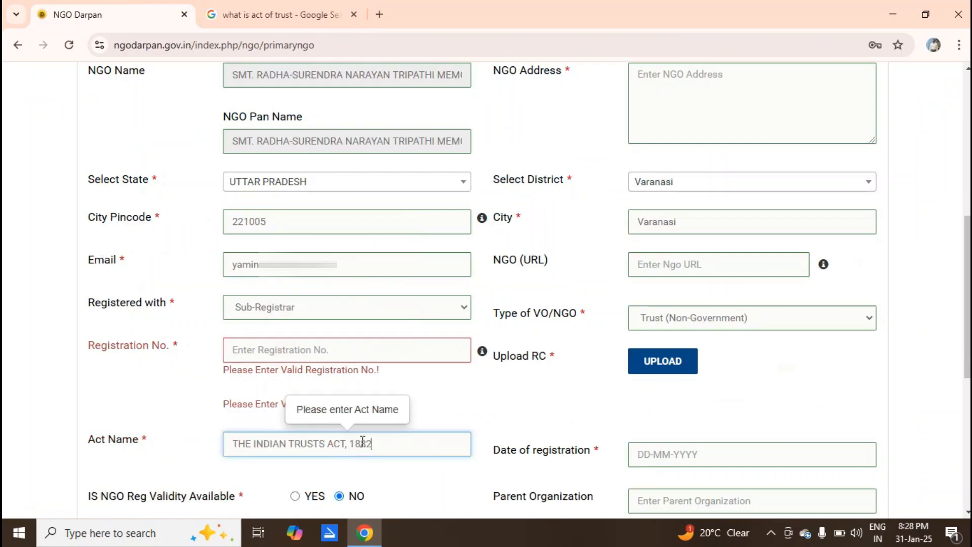
left_click(530, 414)
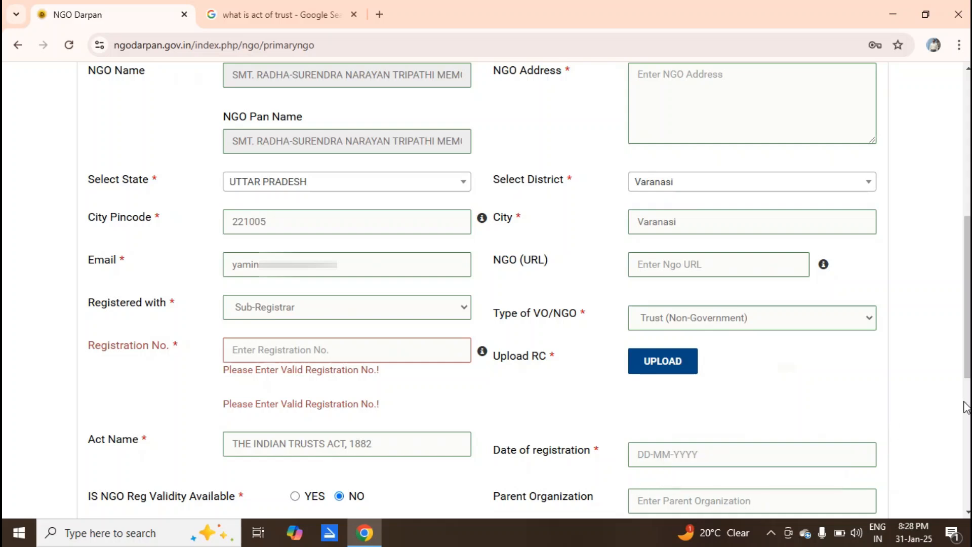
scroll(965, 407, "down", 5)
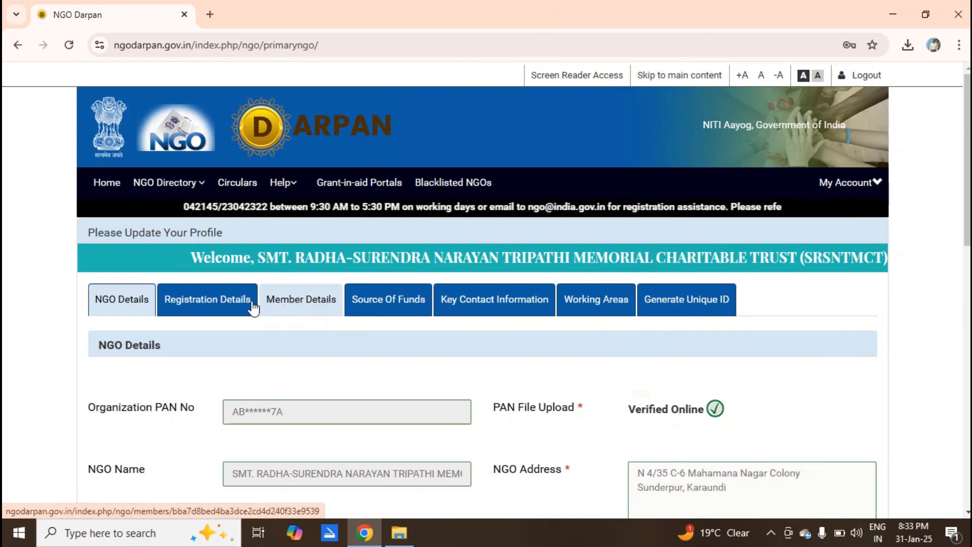
View Registration Details listing the Sub-Registrar Trust (Non-Government) registration in Varanasi, UTTAR PRADESH.
left_click(192, 303)
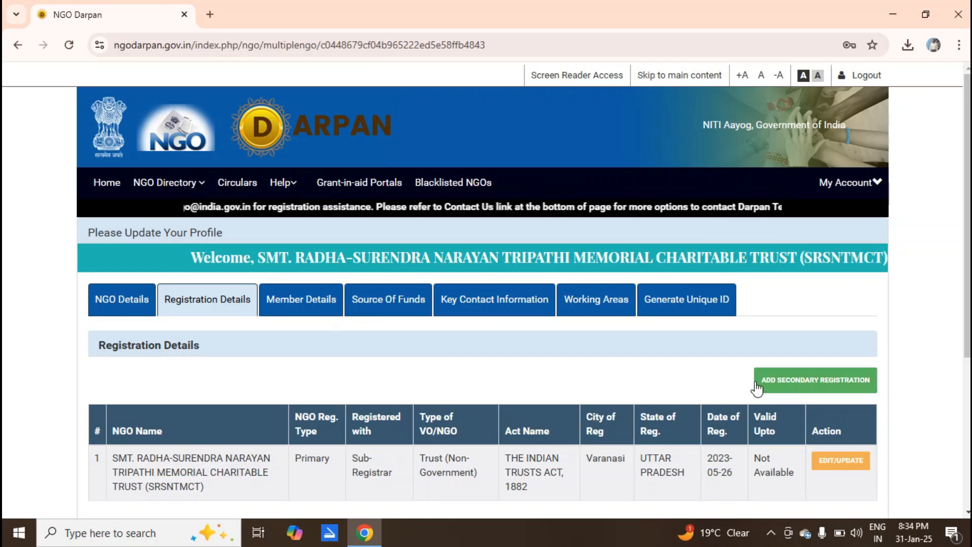
Begin a Male office bearer entry in Member Details, browsing the Designation and Key Designation lists.
left_click(320, 301)
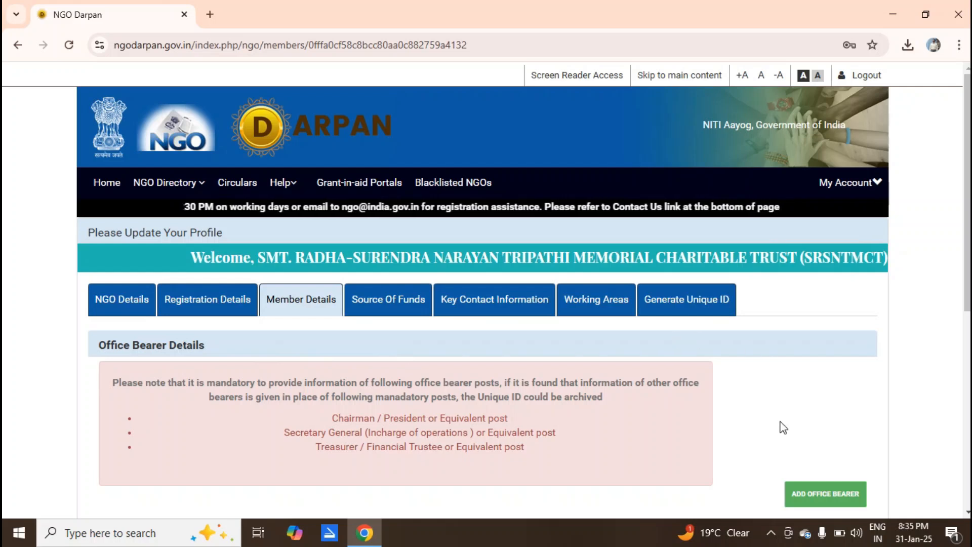
left_click(807, 495)
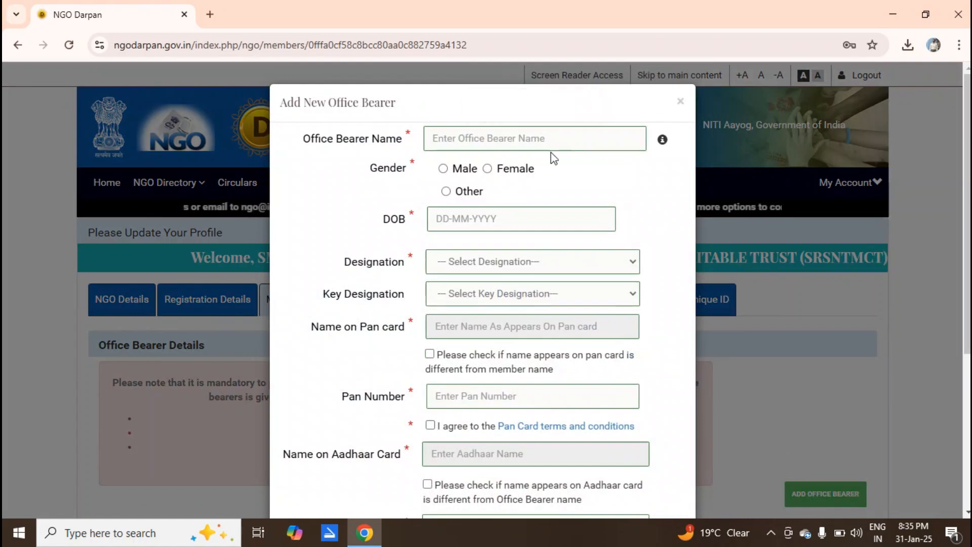
left_click(443, 169)
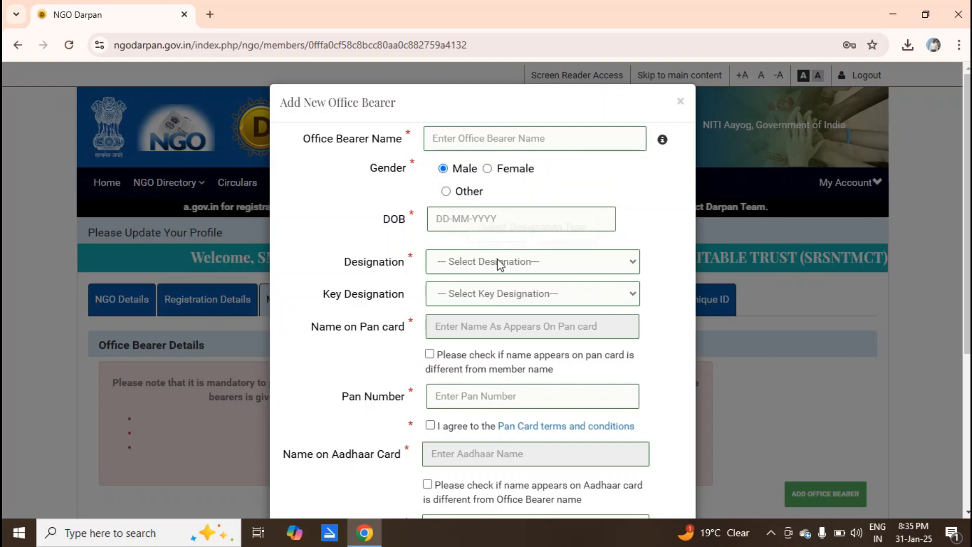
left_click(460, 261)
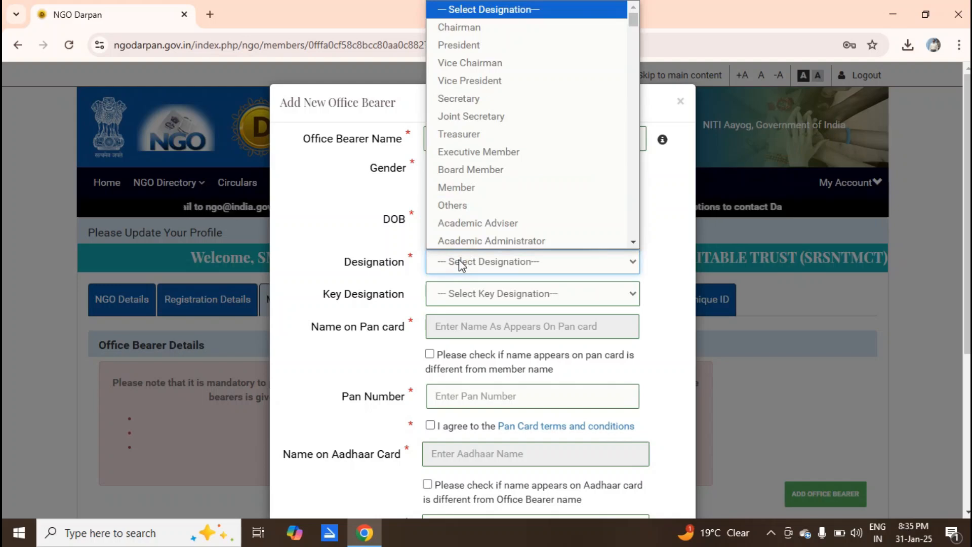
key("a")
key("a")
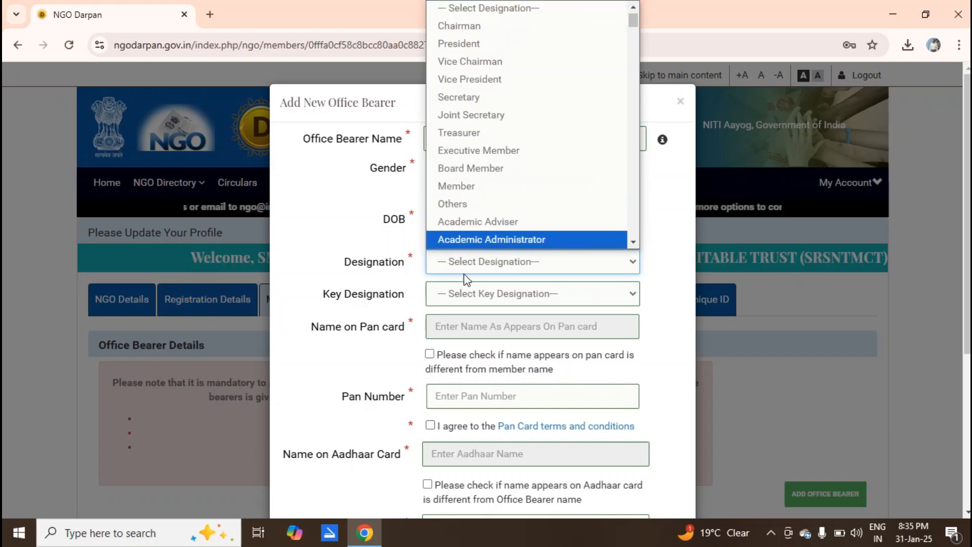
left_click(459, 298)
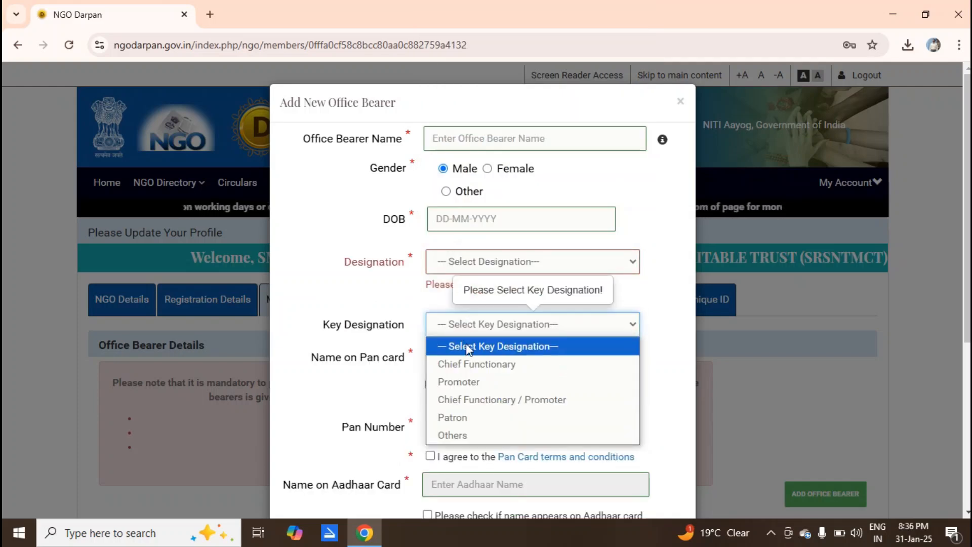
left_click(373, 299)
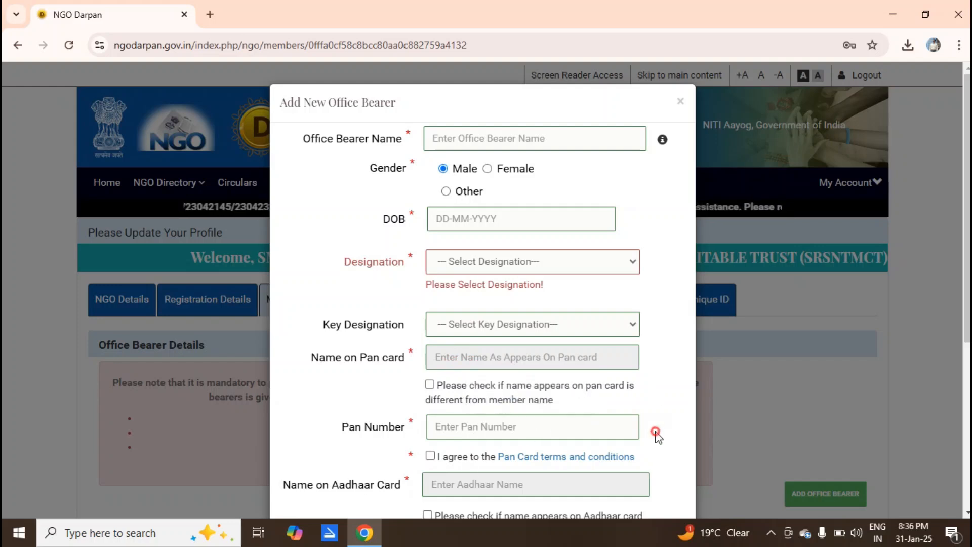
Complete the office bearer form so a Trustee and a Member are listed, active from 26-05-2023.
scroll(658, 437, "down", 1)
scroll(658, 436, "down", 3)
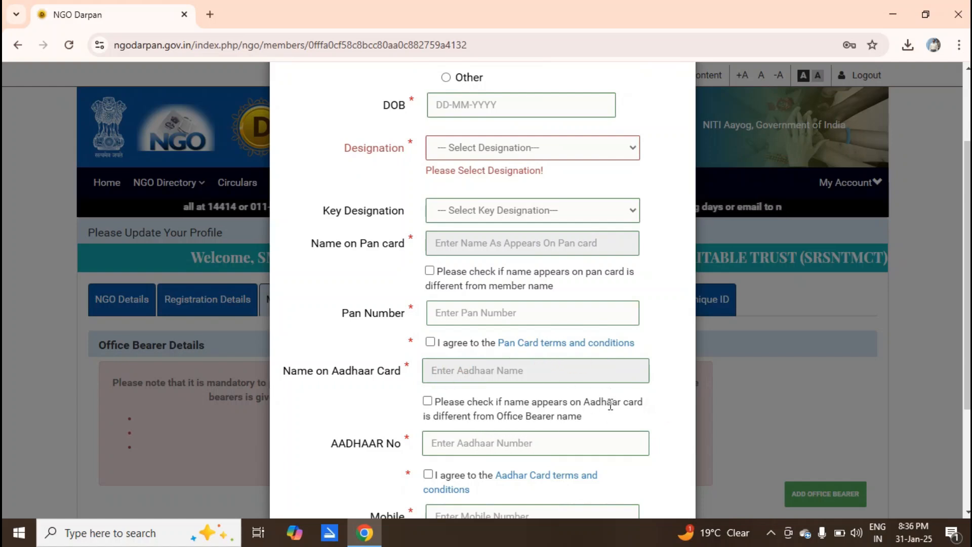
scroll(618, 405, "down", 3)
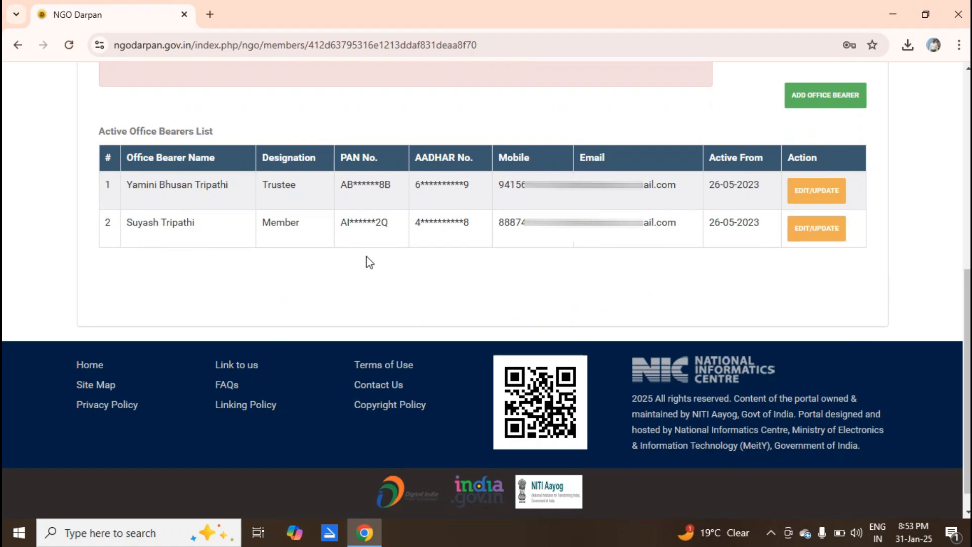
scroll(369, 262, "up", 8)
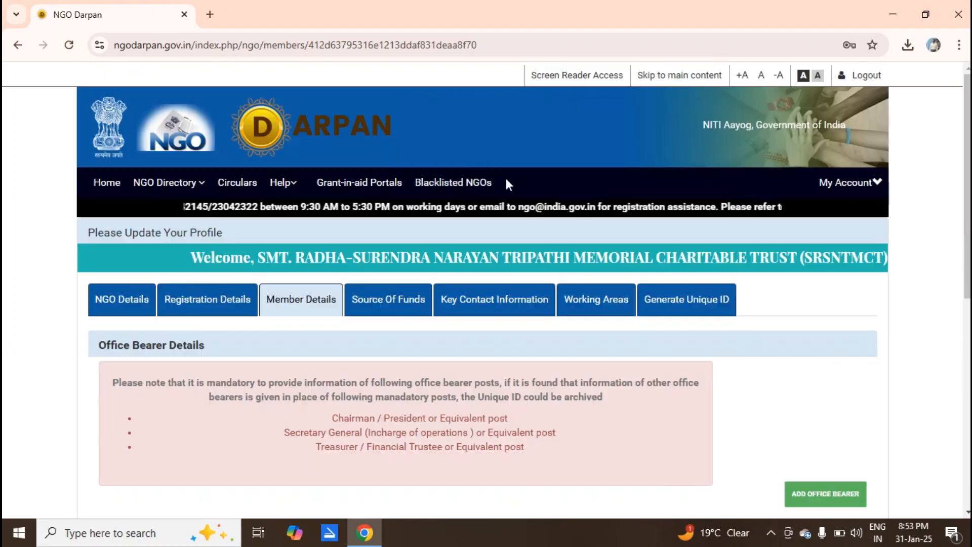
Save 2023-2024 source of funds, grant sanctioned NO, noting the Non Profit Trust takes public donations.
left_click(380, 308)
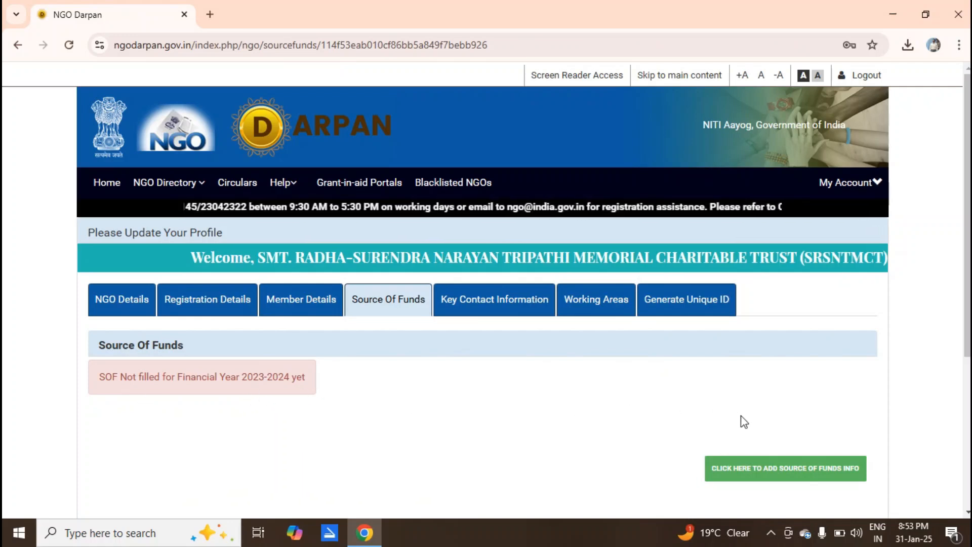
left_click(751, 470)
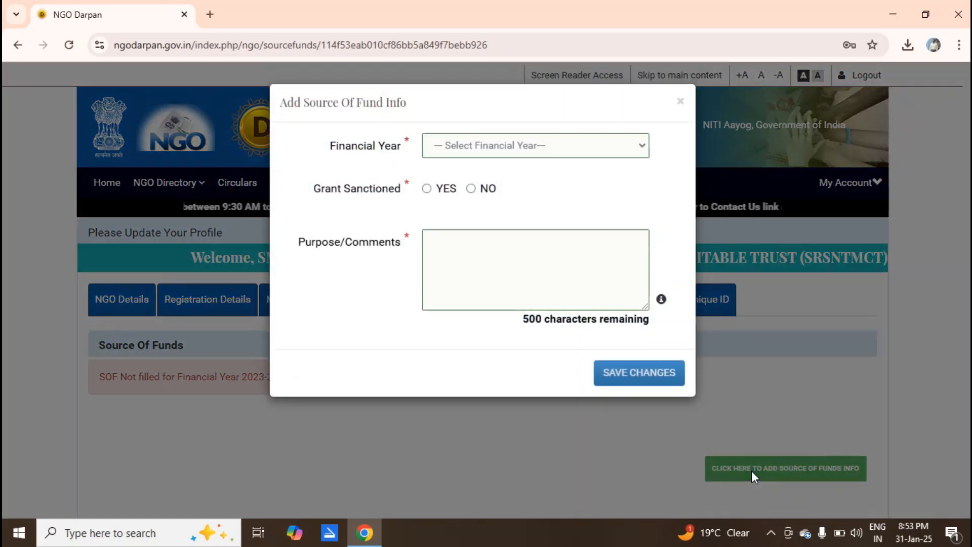
left_click(497, 154)
left_click(476, 185)
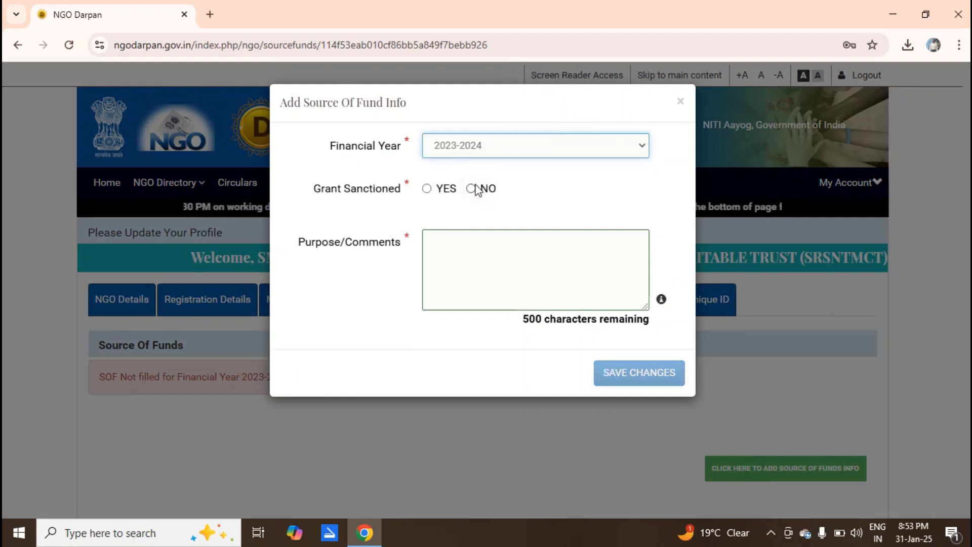
left_click(471, 188)
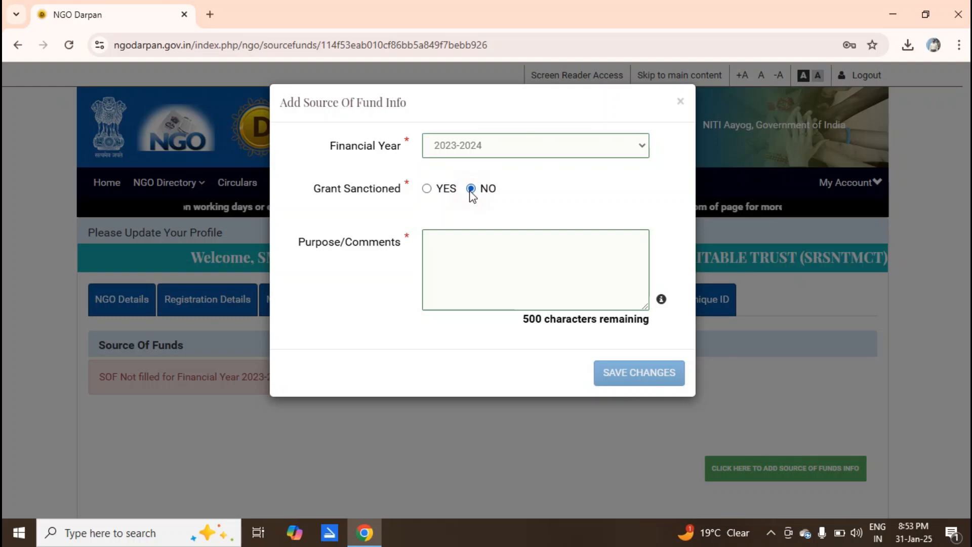
left_click(490, 256)
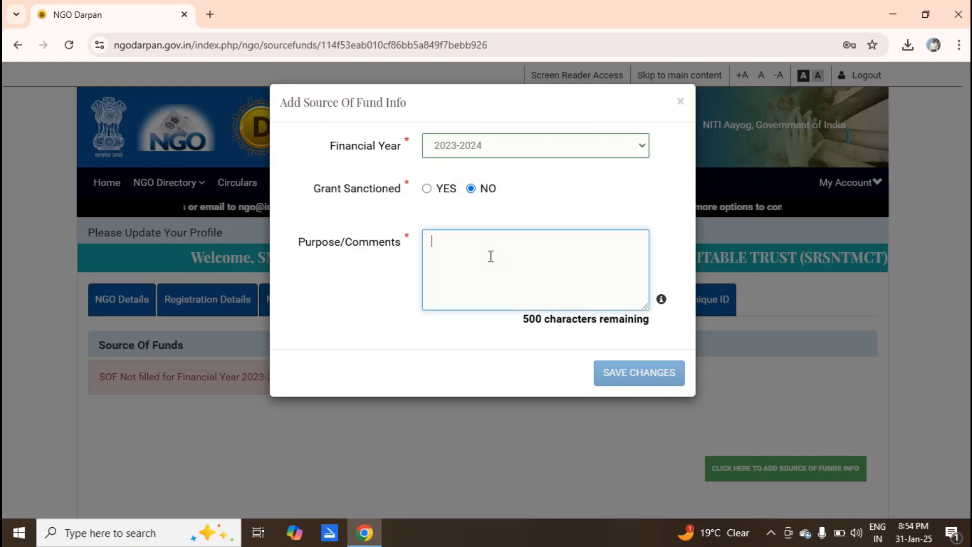
type("We are Non Profit Trust and take donation from public and do Sewa.")
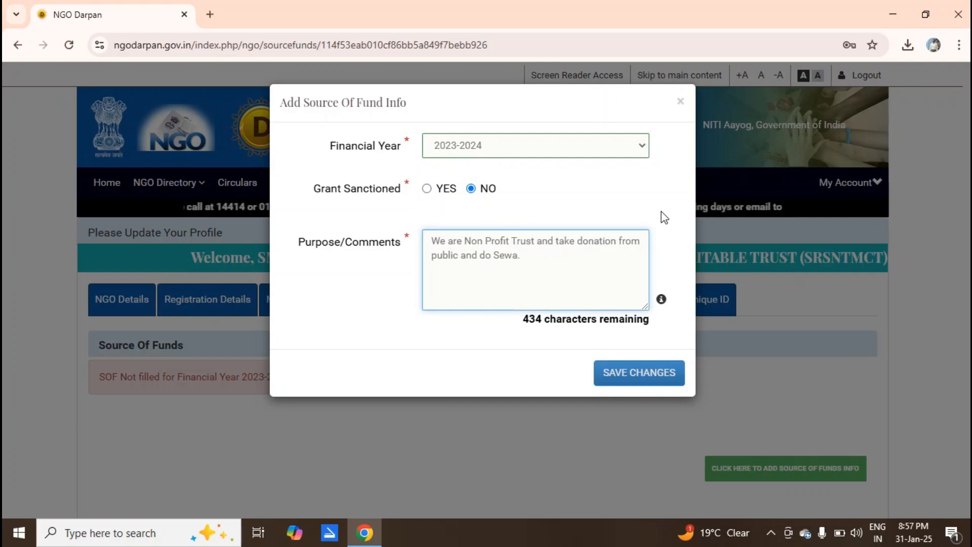
left_click(640, 378)
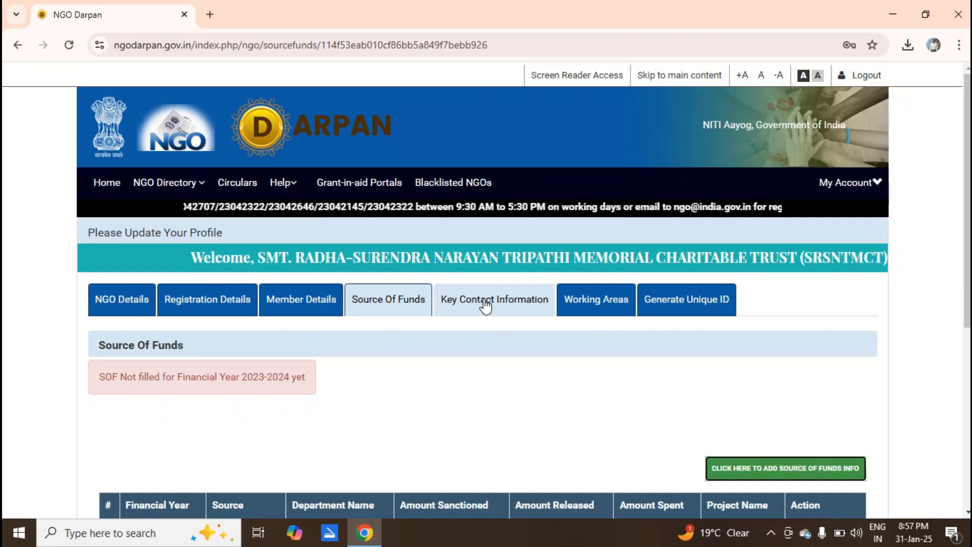
Fill in the key contact title, names and details, then go to the Working Areas section.
left_click(485, 306)
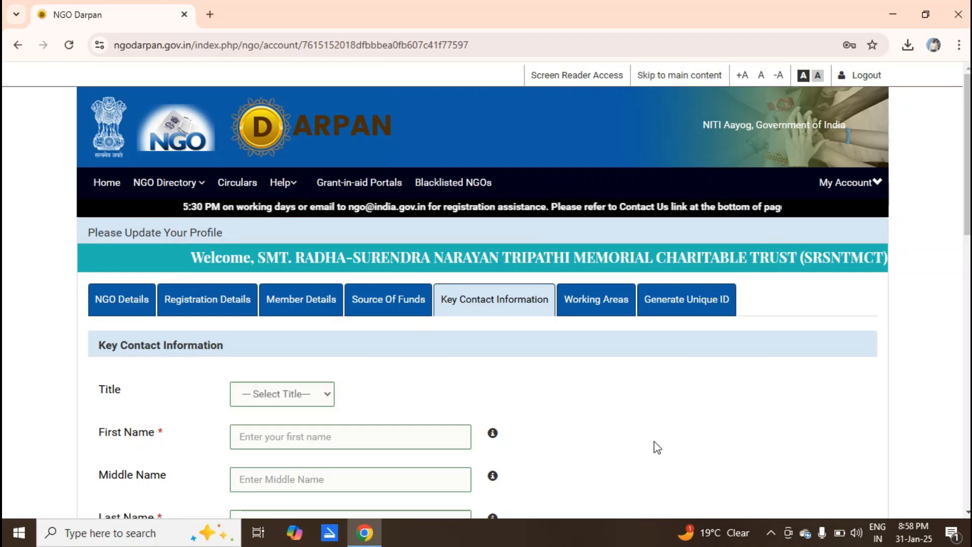
scroll(648, 446, "down", 6)
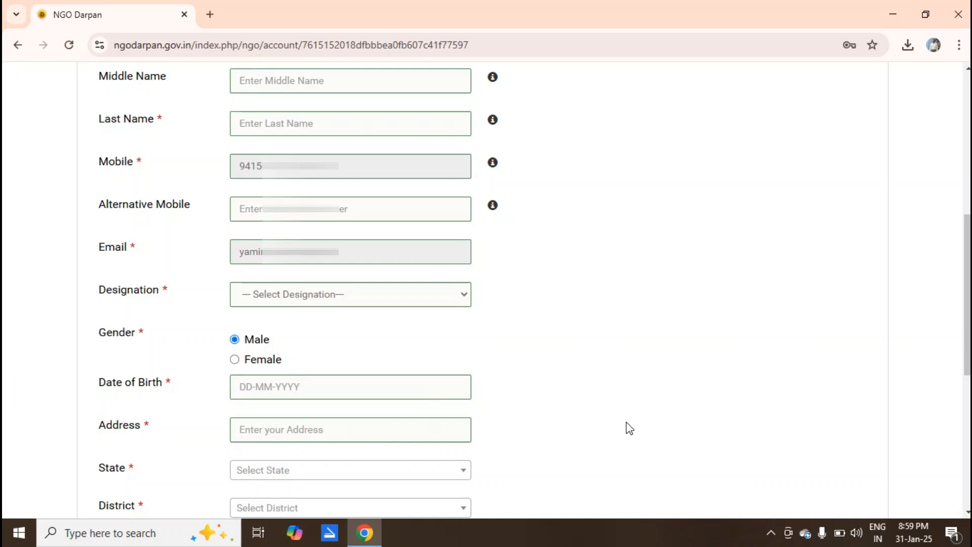
scroll(629, 428, "down", 6)
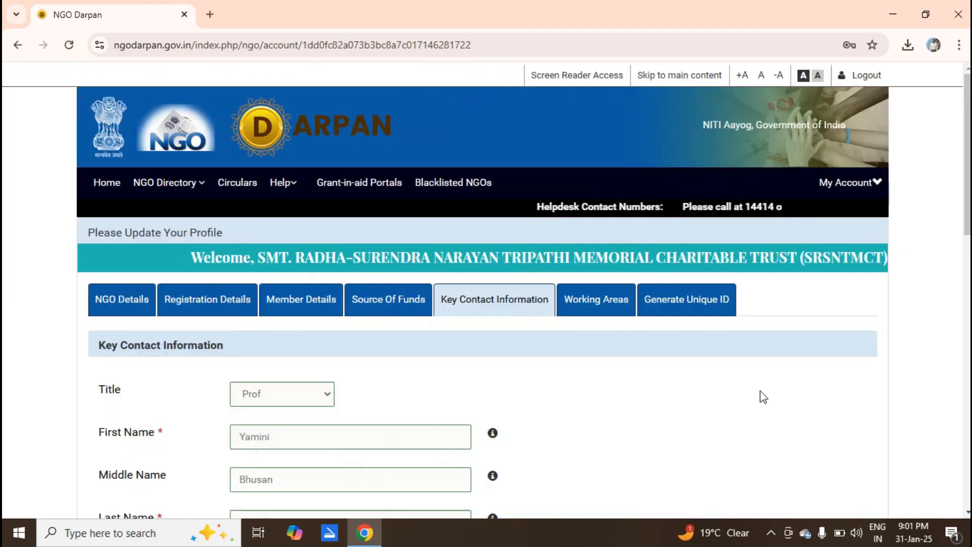
left_click(600, 299)
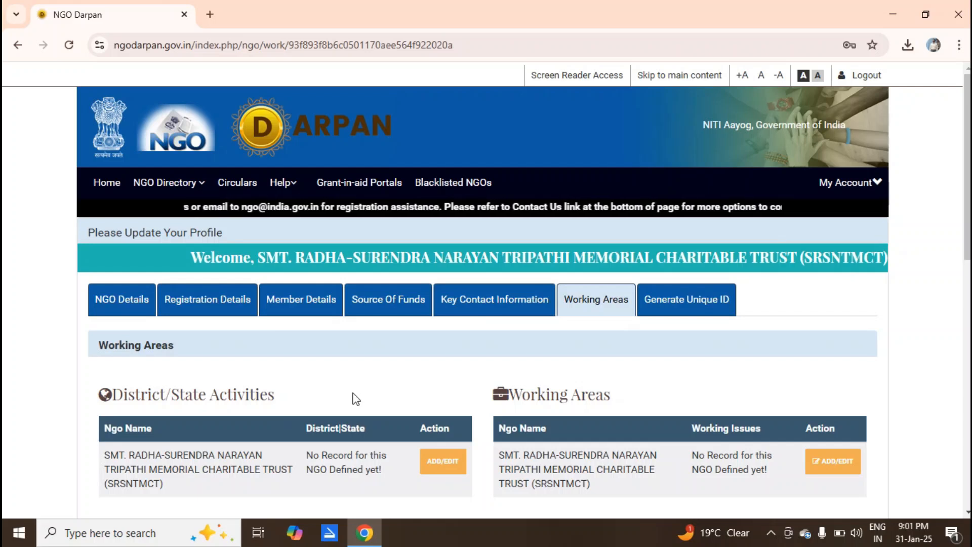
Add Varanasi in UTTAR PRADESH as the NGO's district and state of activity and save.
left_click(442, 463)
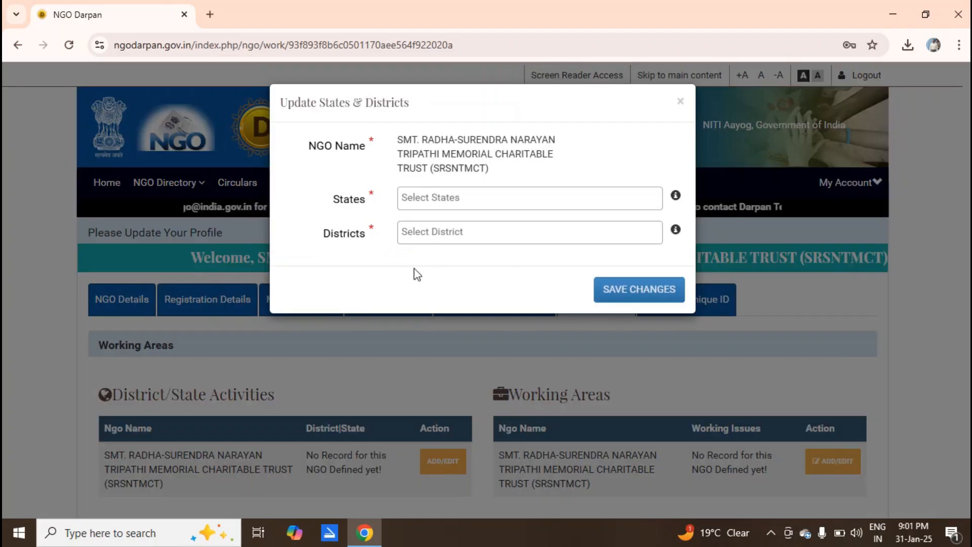
left_click(466, 198)
type("utt")
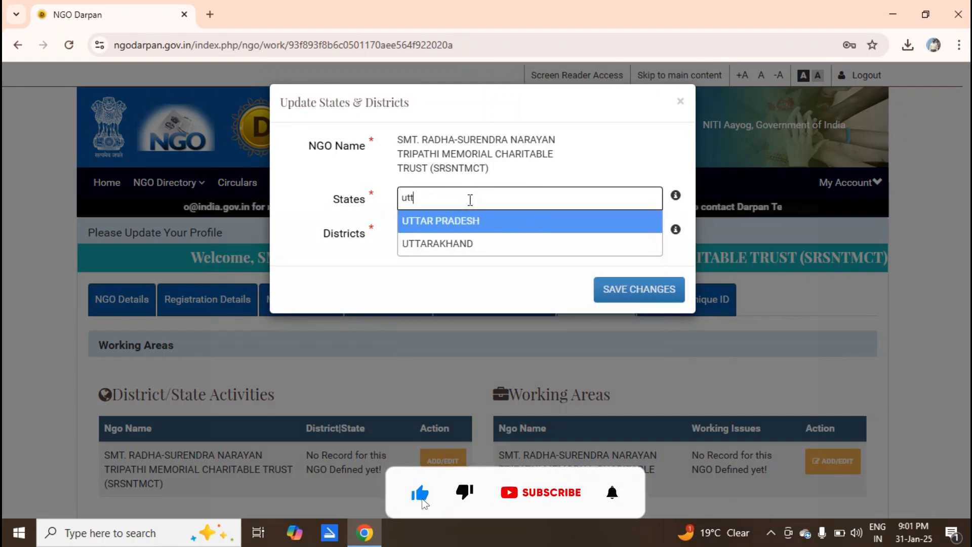
left_click(442, 220)
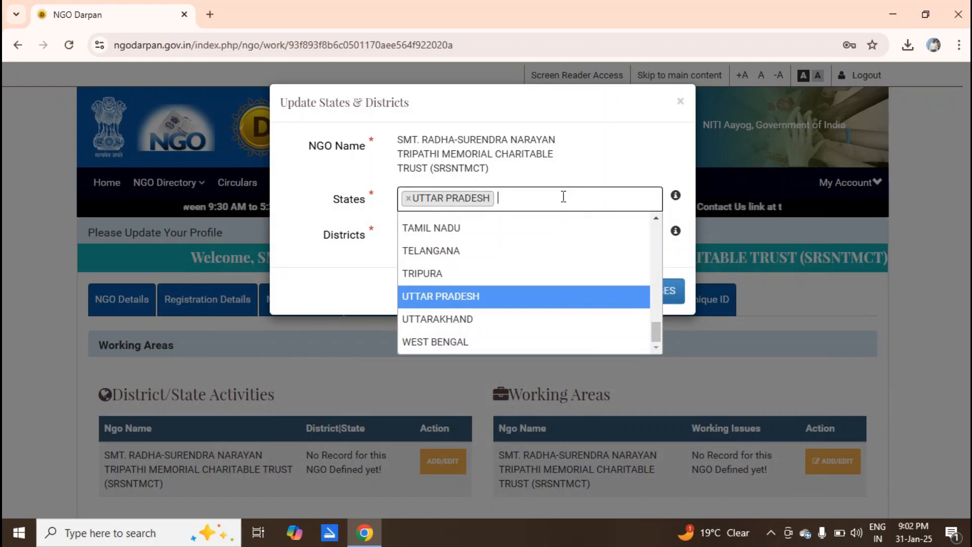
left_click(370, 246)
left_click(445, 232)
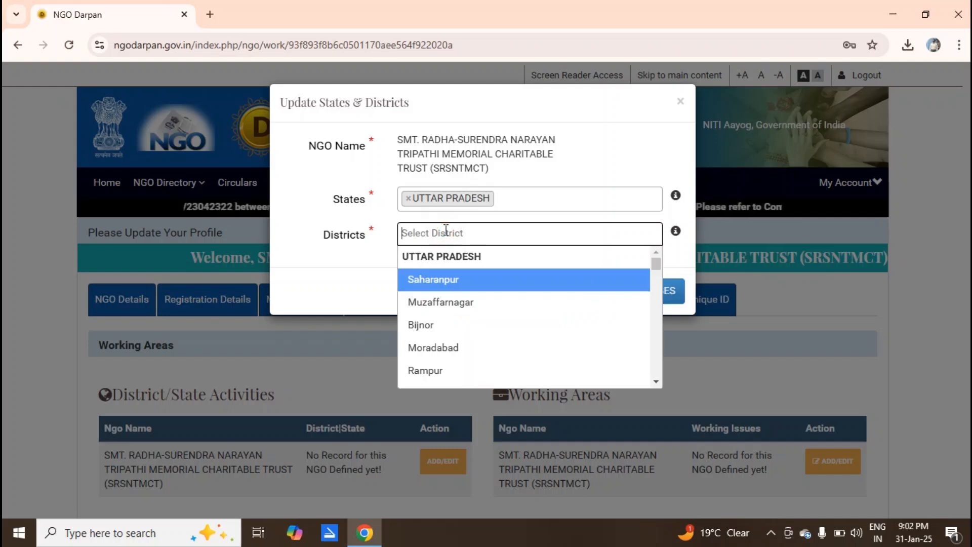
type("var")
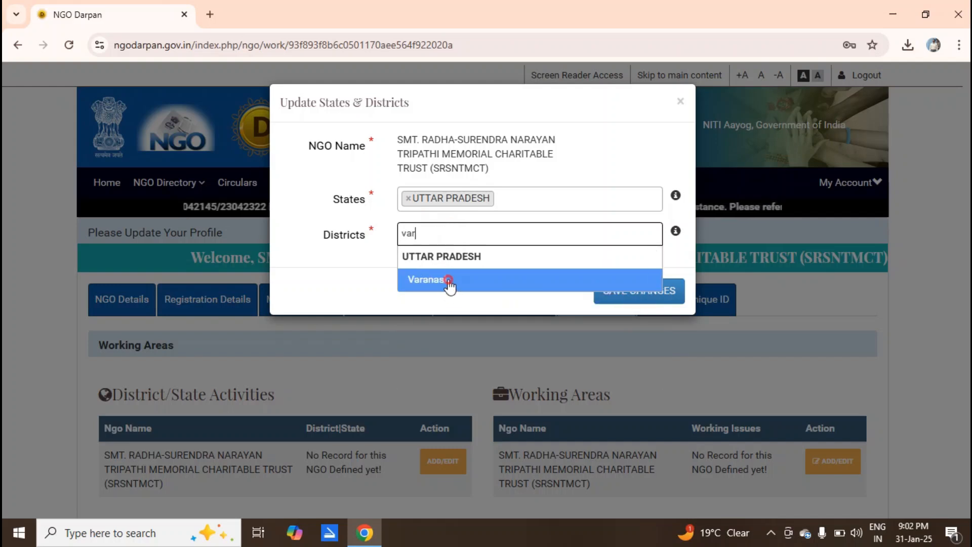
left_click(449, 283)
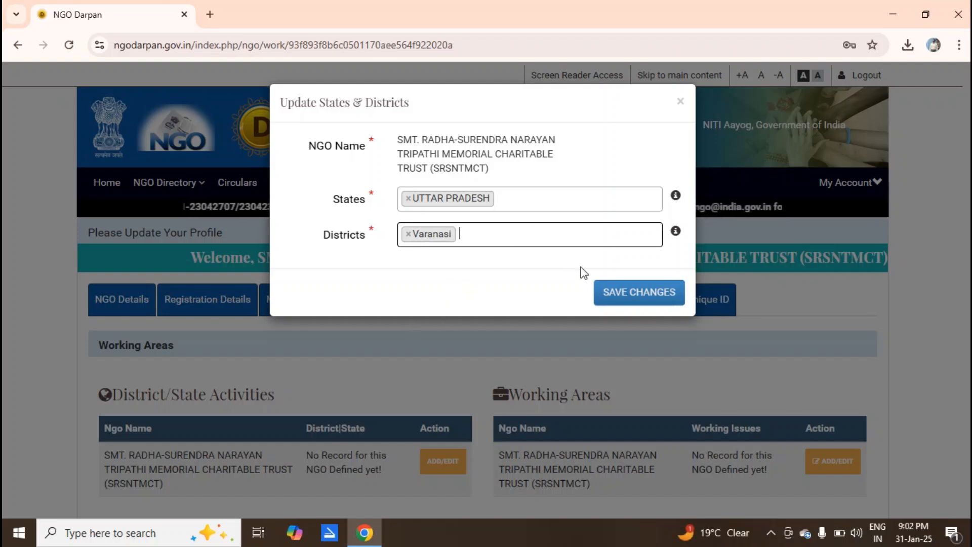
left_click(631, 299)
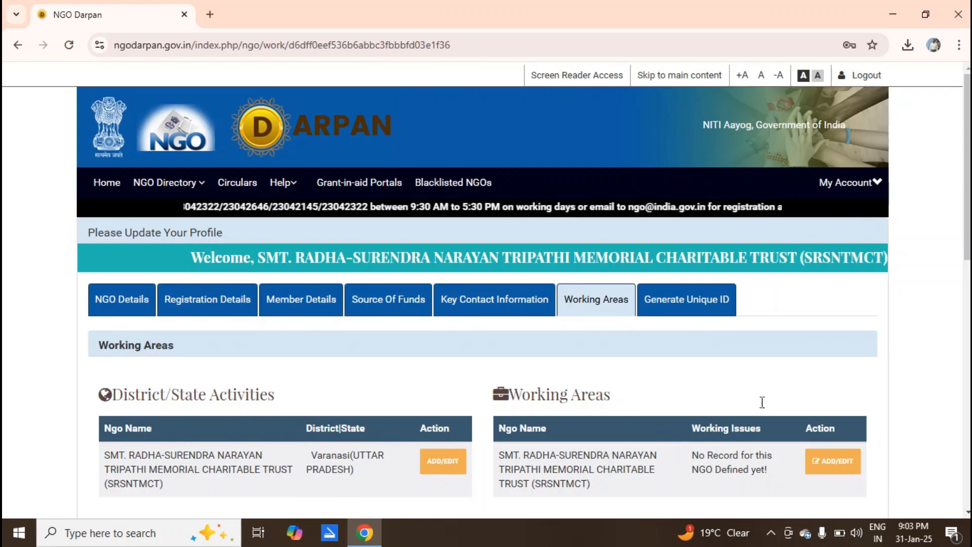
Choose working issues from Agriculture to Skill Development and save the best practices and achievements text.
scroll(934, 273, "down", 8)
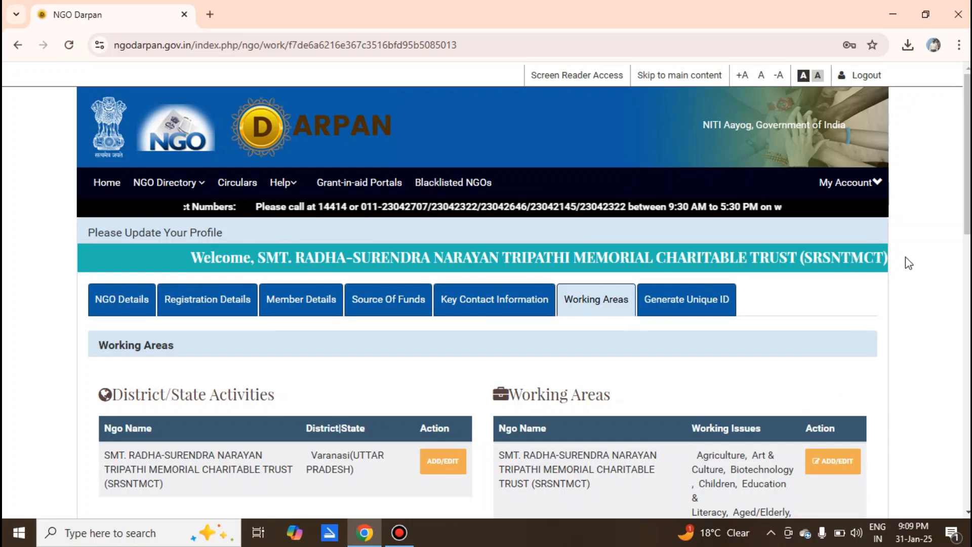
scroll(909, 263, "down", 2)
scroll(908, 263, "down", 1)
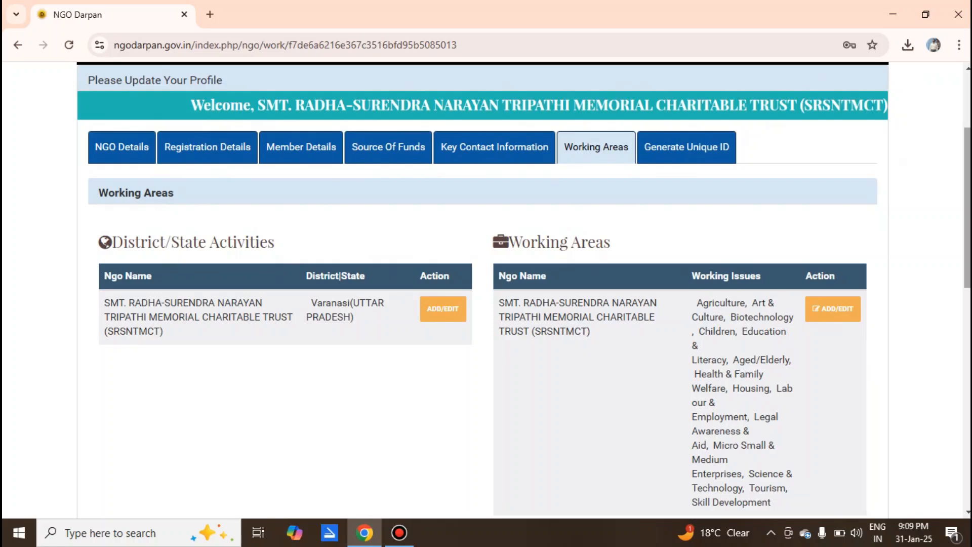
scroll(486, 289, "down", 8)
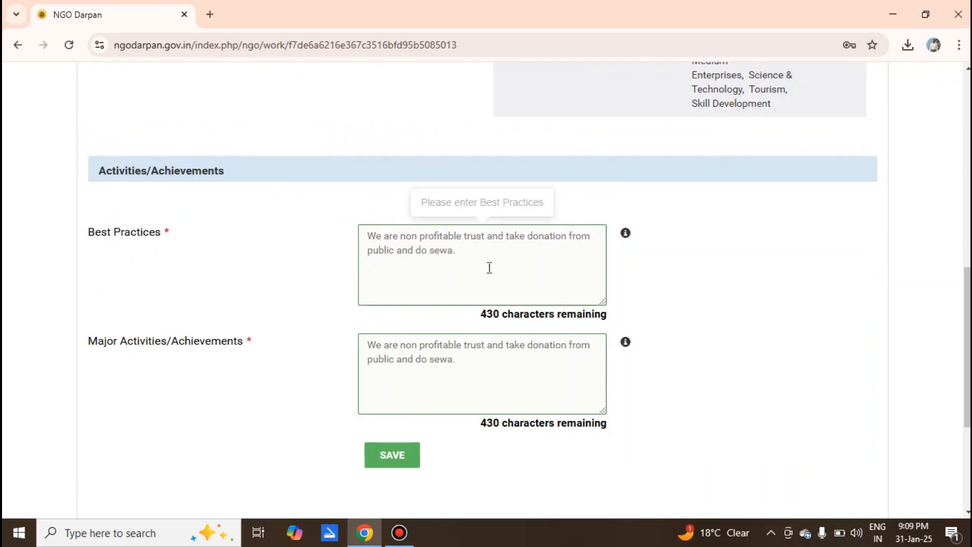
left_click(393, 457)
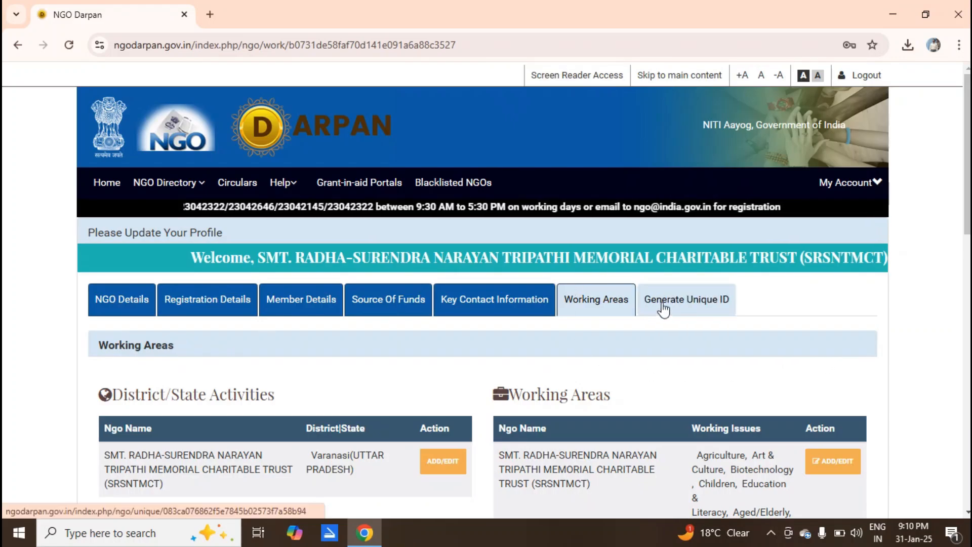
Open the Generate Unique ID stage with the profile shown 100% complete.
left_click(681, 306)
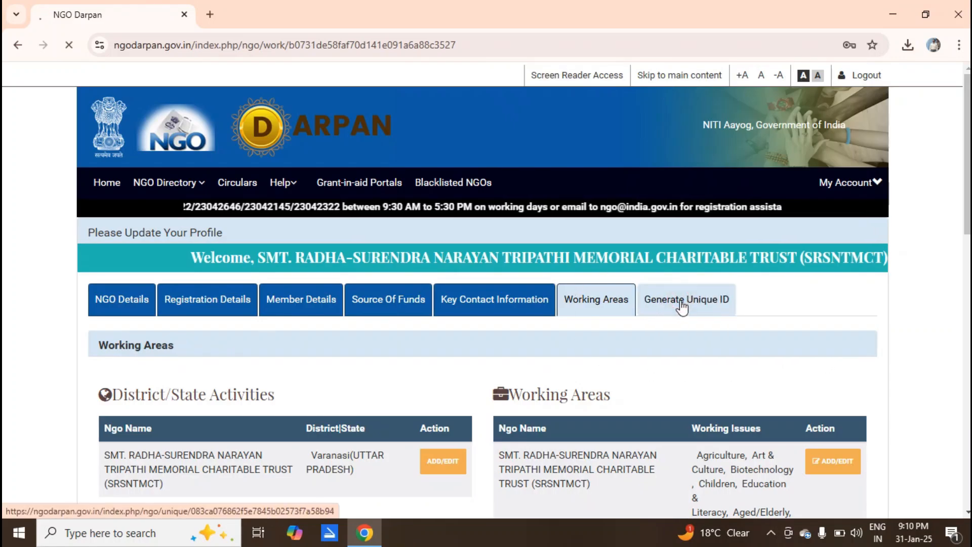
left_click(931, 308)
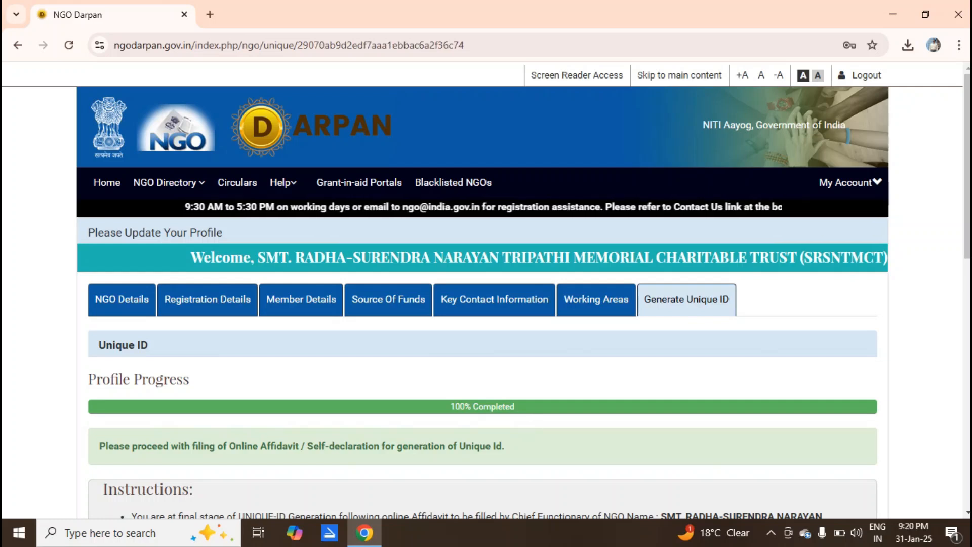
scroll(937, 217, "down", 8)
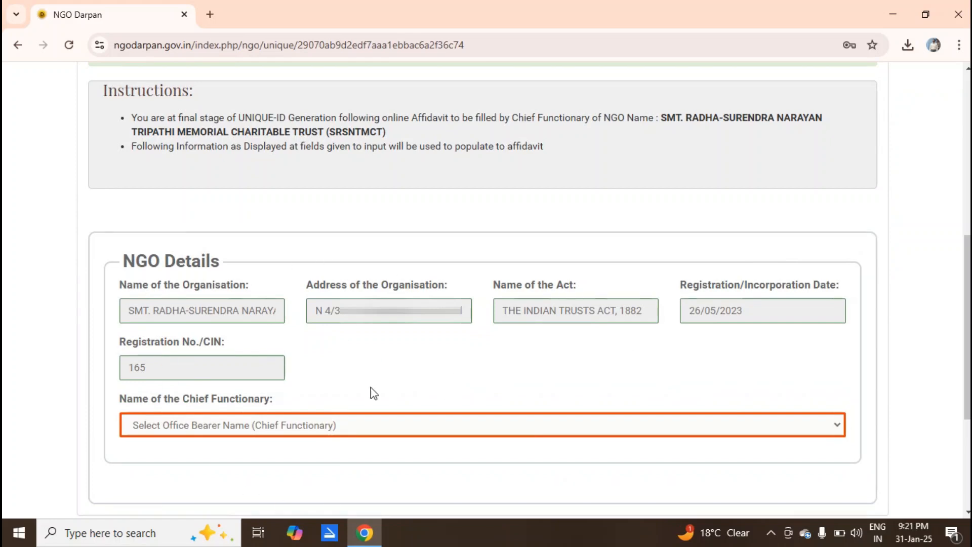
Choose the trustee as chief functionary, auto-filling age 67 and designation Trustee.
left_click(281, 424)
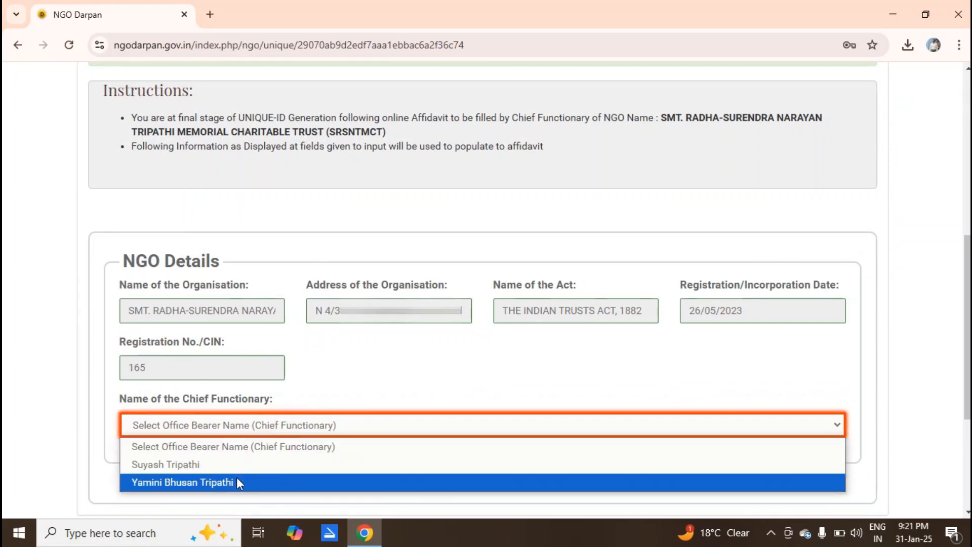
left_click(237, 481)
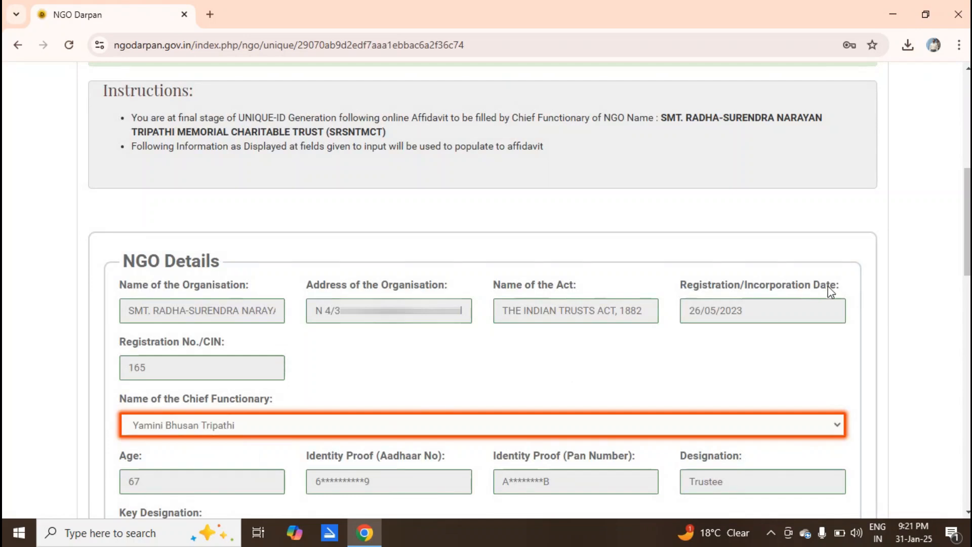
scroll(911, 413, "down", 1)
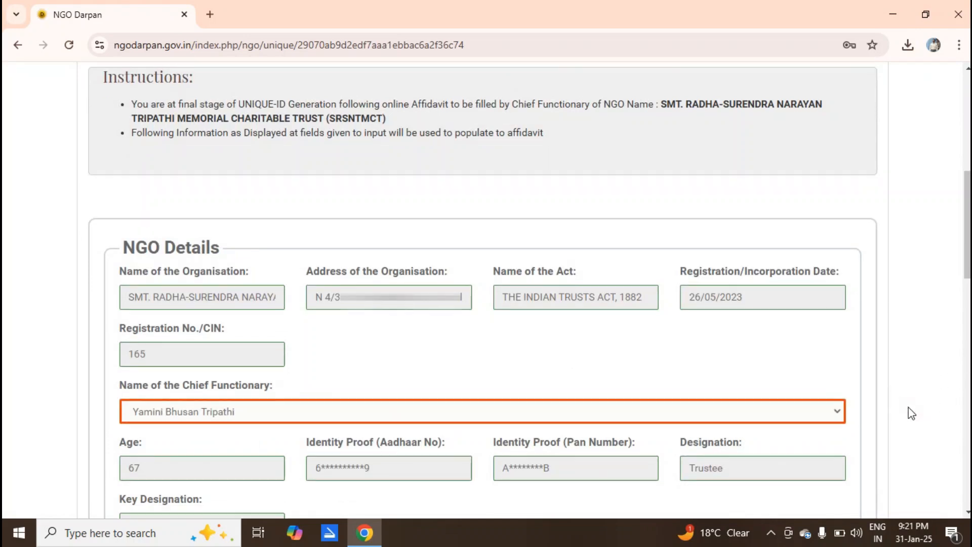
scroll(908, 407, "down", 6)
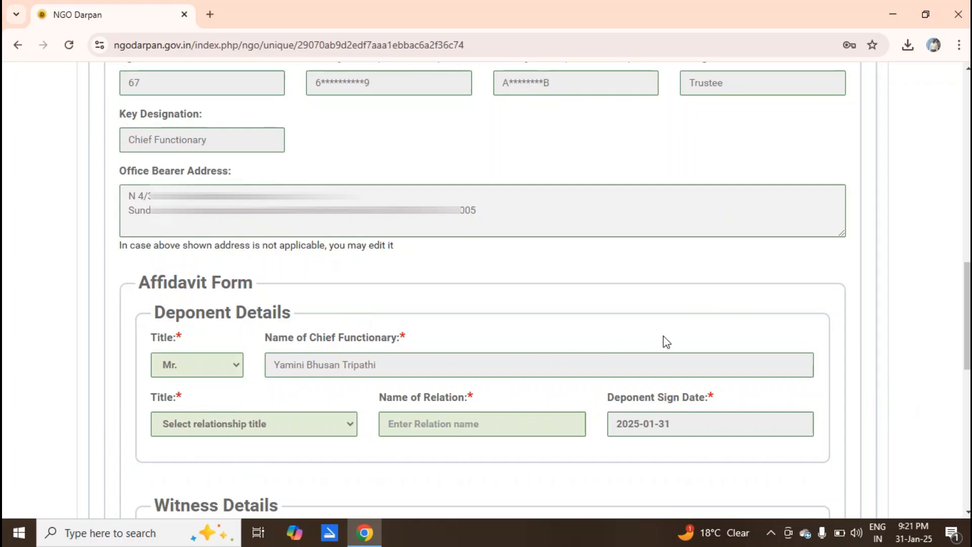
Set the deponent's relationship to S/o, enter the relation's full name, and generate the affidavit preview.
left_click(307, 424)
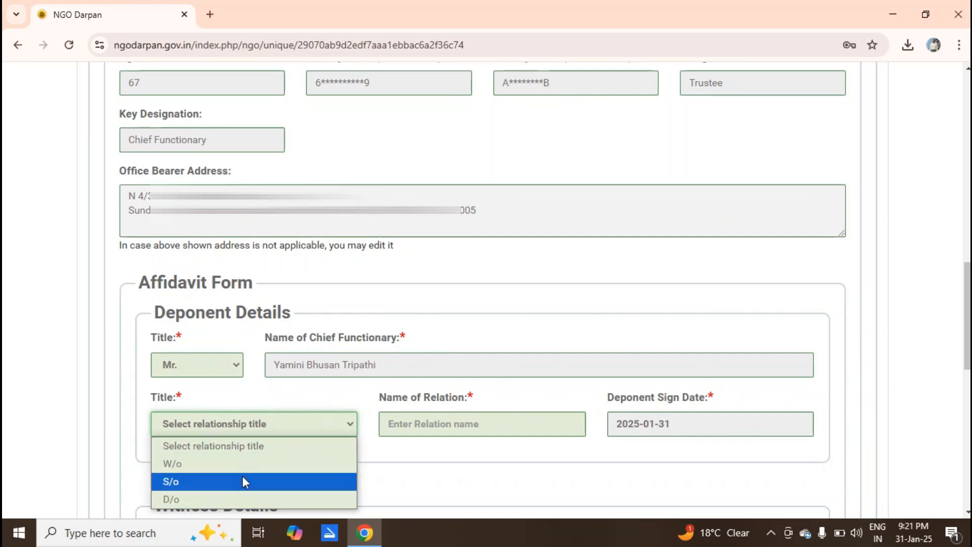
left_click(210, 484)
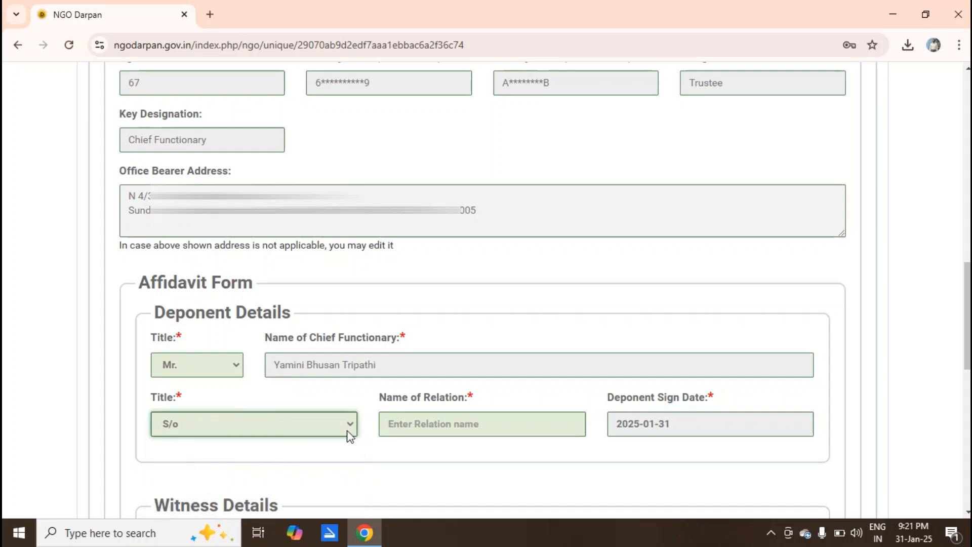
left_click(422, 425)
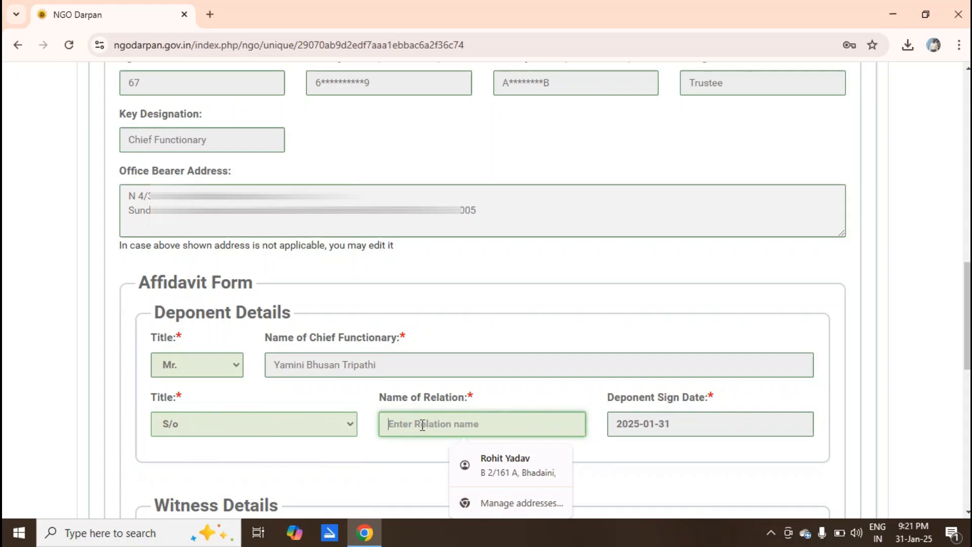
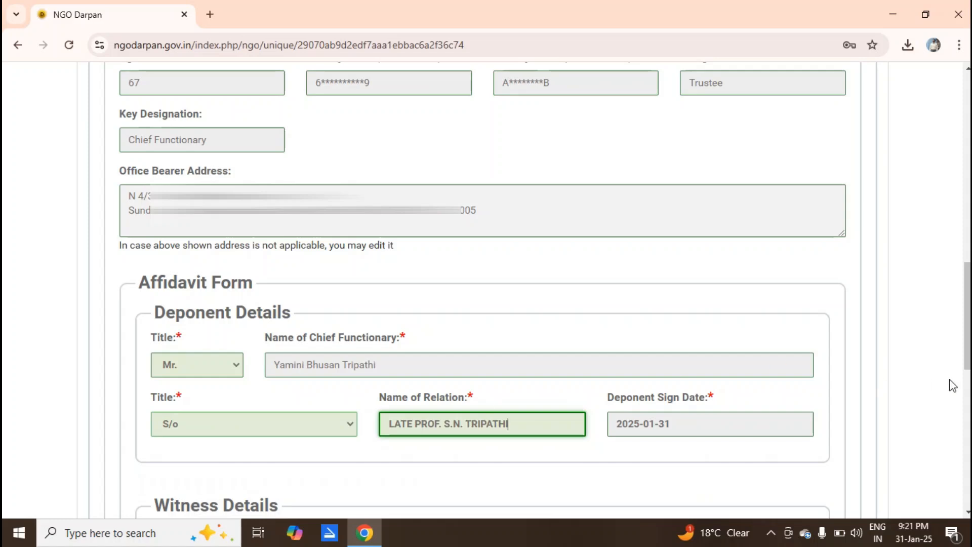
scroll(921, 369, "down", 8)
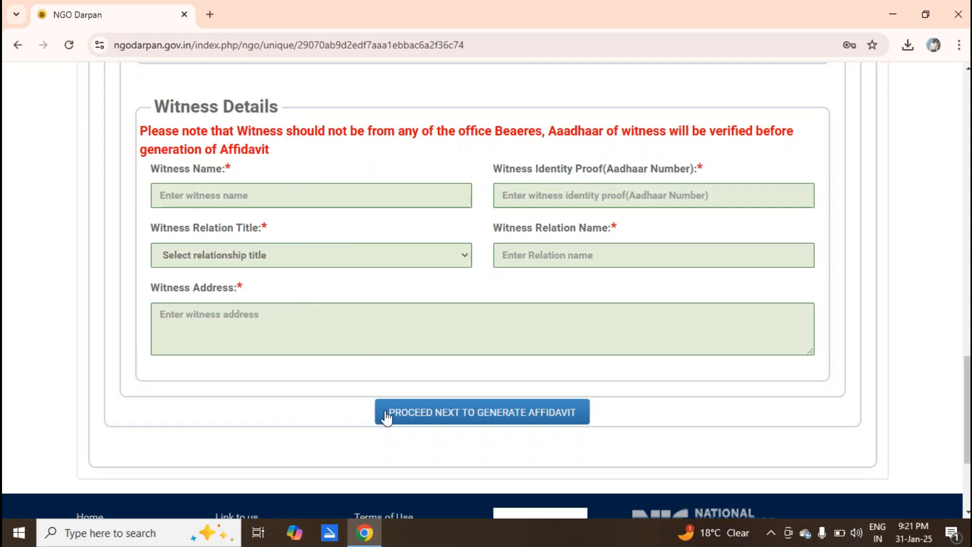
left_click(487, 414)
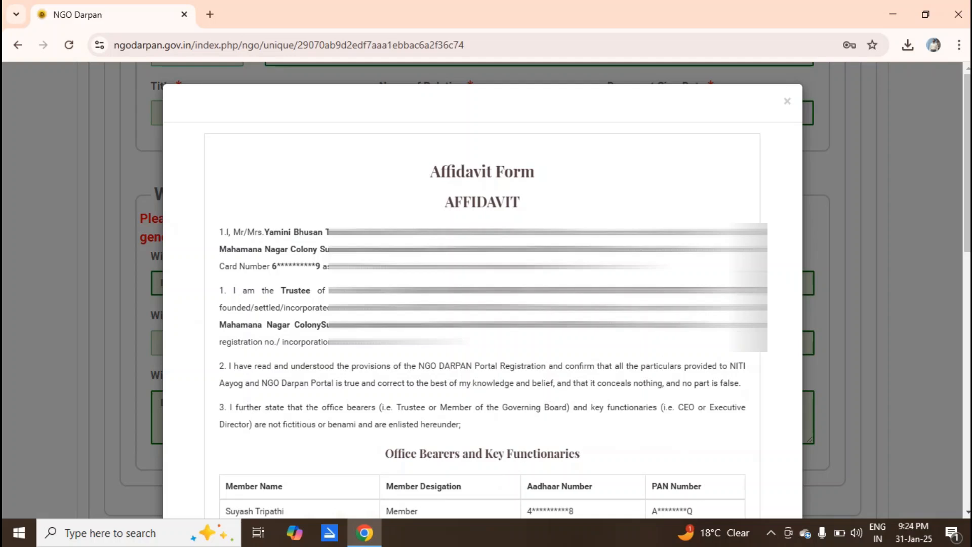
Scroll the affidavit preview to the Verification dated 31/01/2025 and the witness affirmation.
left_click_drag(968, 163, 967, 417)
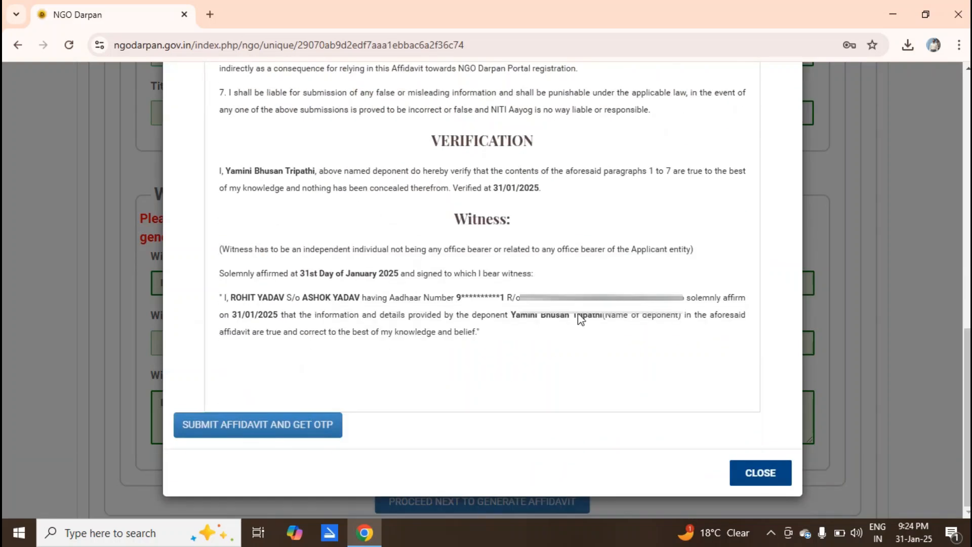